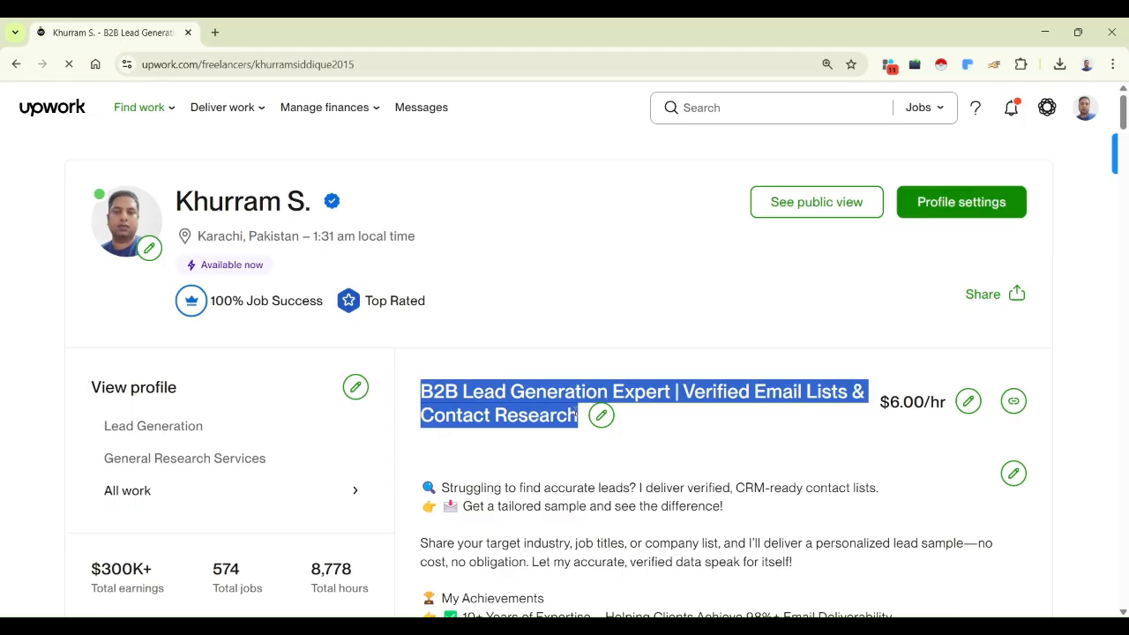
Step: Scroll the Upwork lead generation profile to show its overview and total earnings figure
click(412, 410)
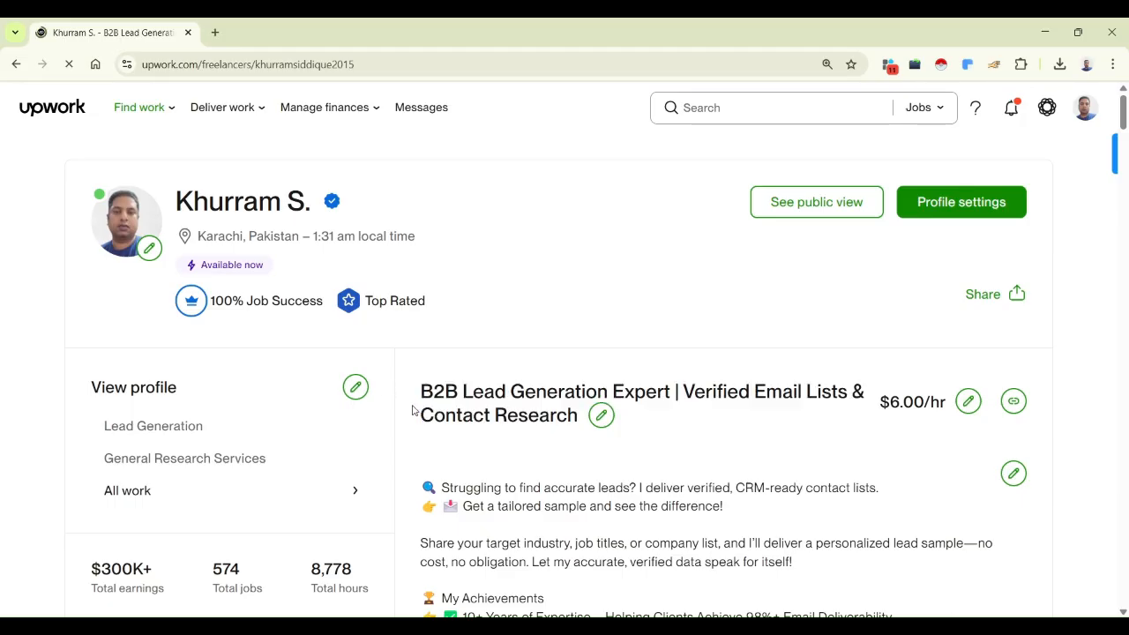
scroll(411, 410, down, 3)
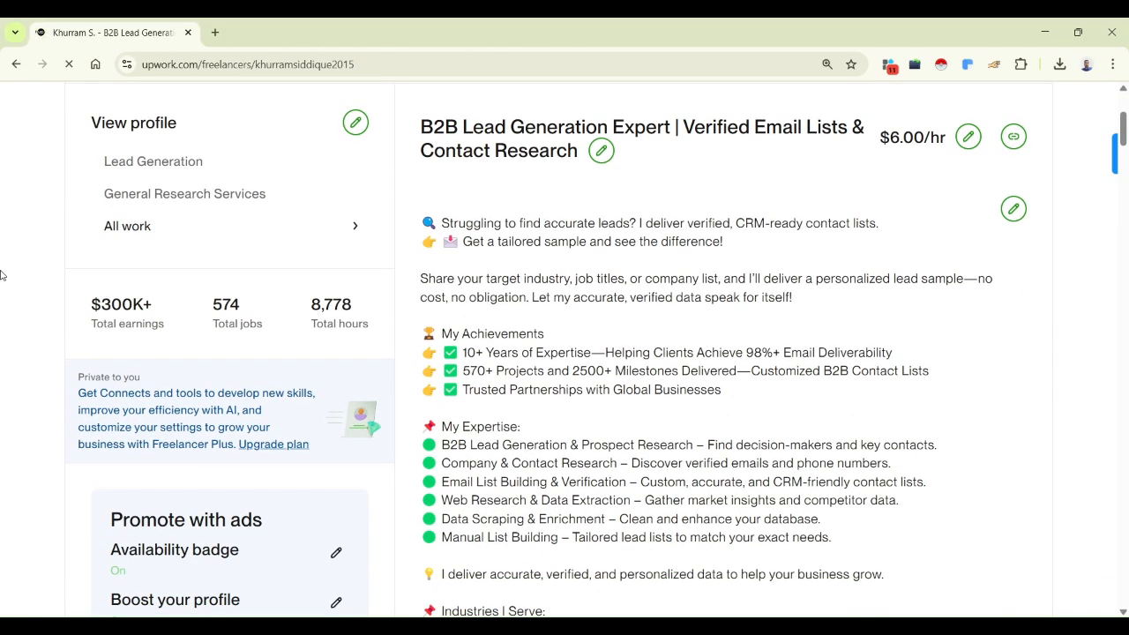
drag(97, 306, 210, 310)
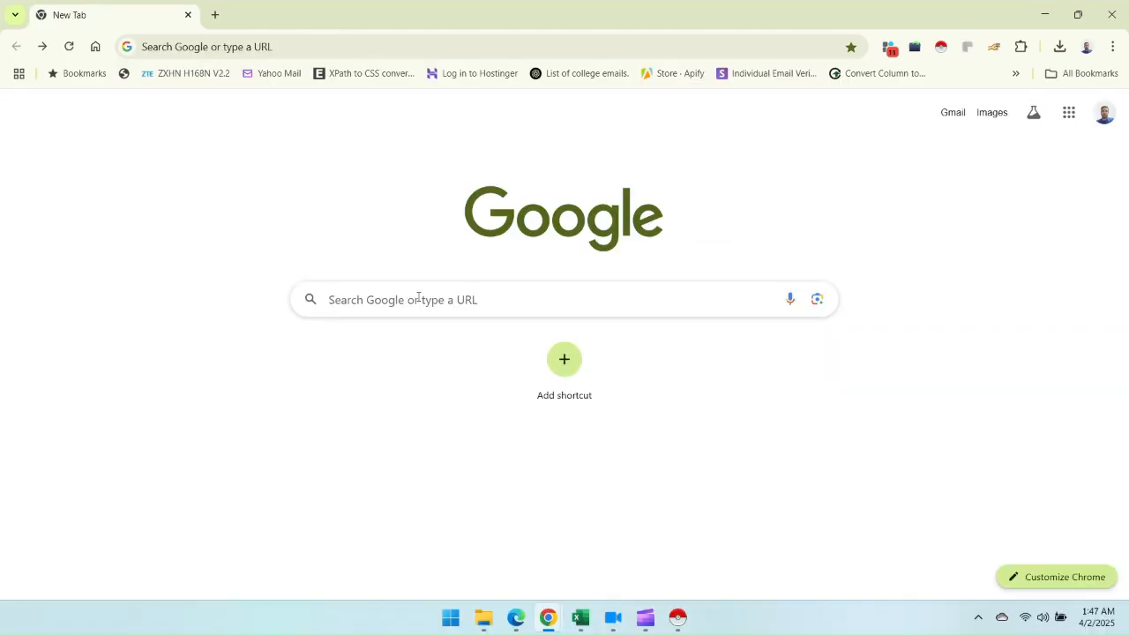
Step: Search Google for 'General contractors in Los Angeles, CA' using the autocomplete suggestion
click(418, 297)
text(gEN)
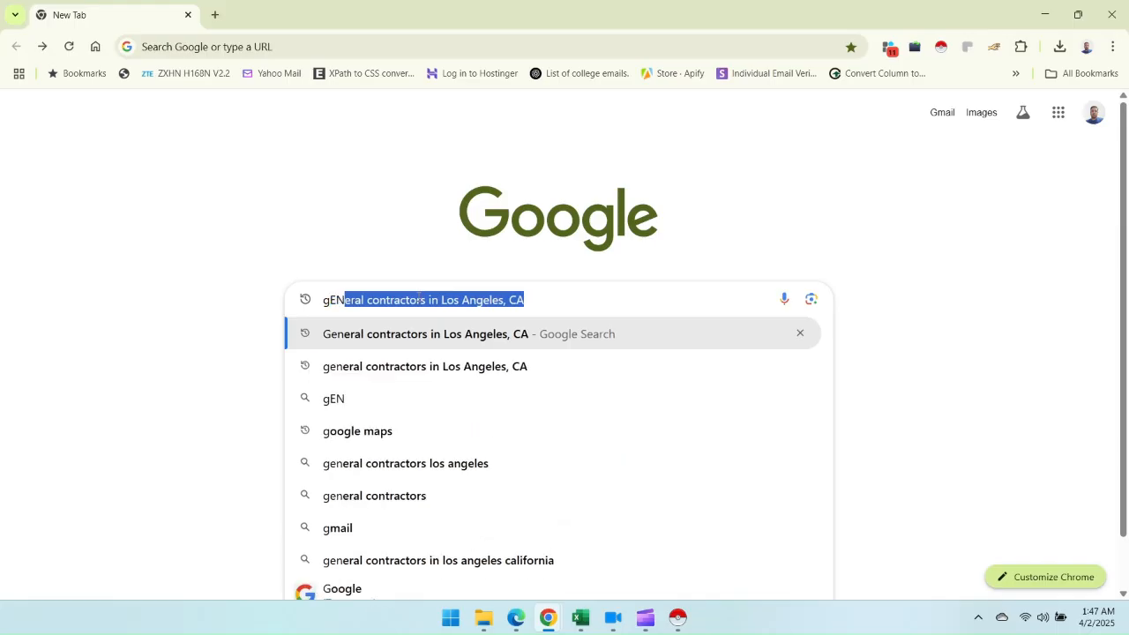
text(E)
key(Right)
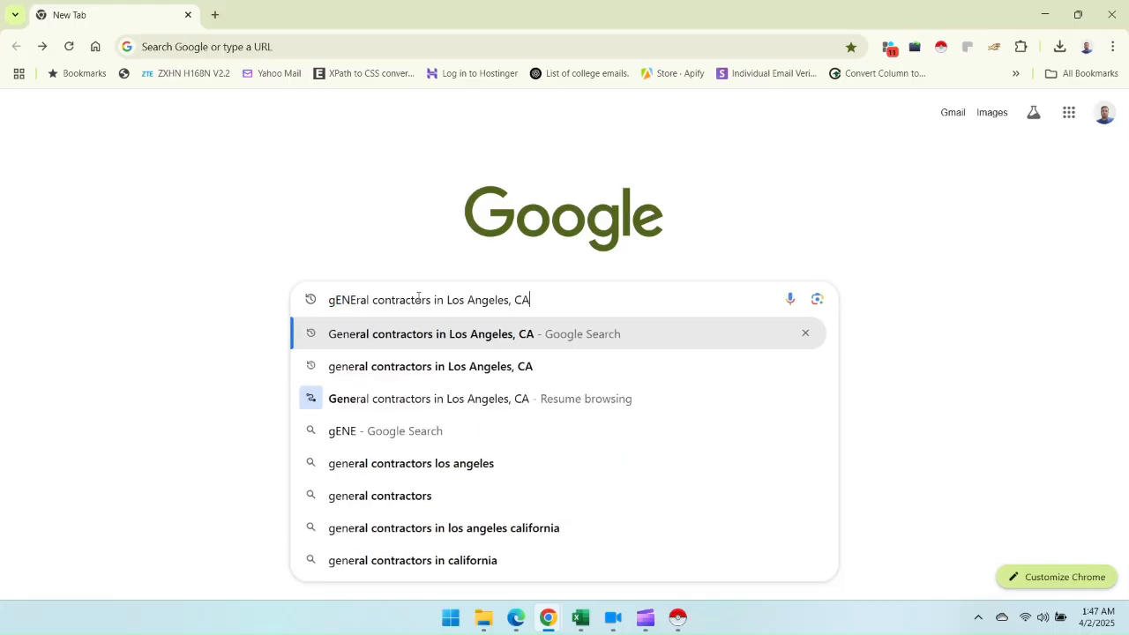
key(Return)
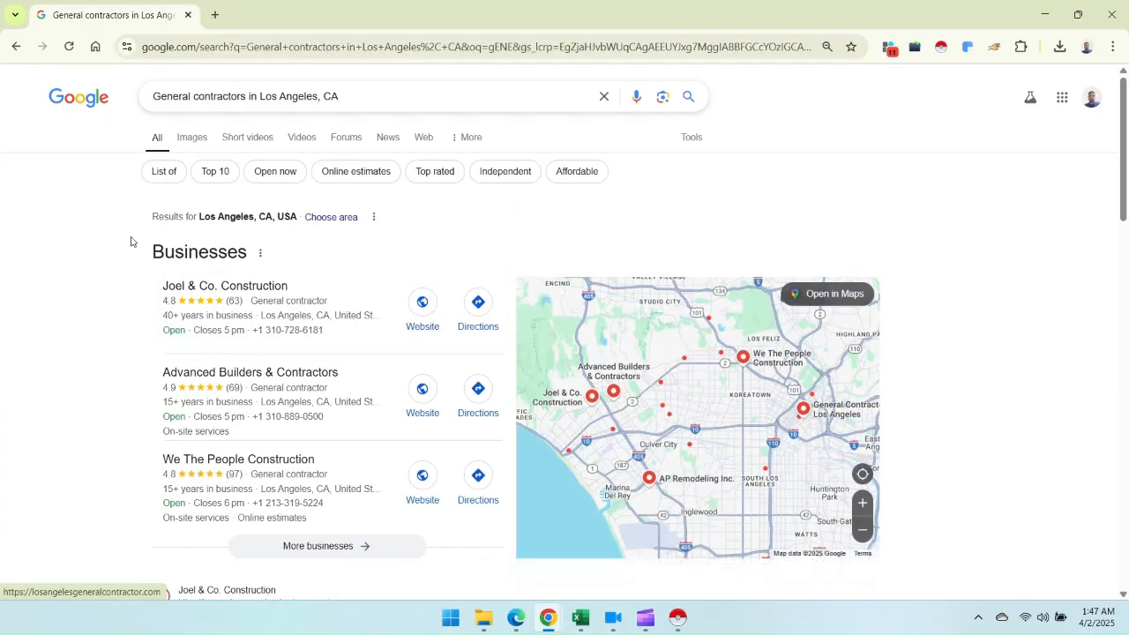
Step: Expand the Los Angeles contractor listing to its end and launch Instant Data Scraper on it
scroll(127, 324, down, 1)
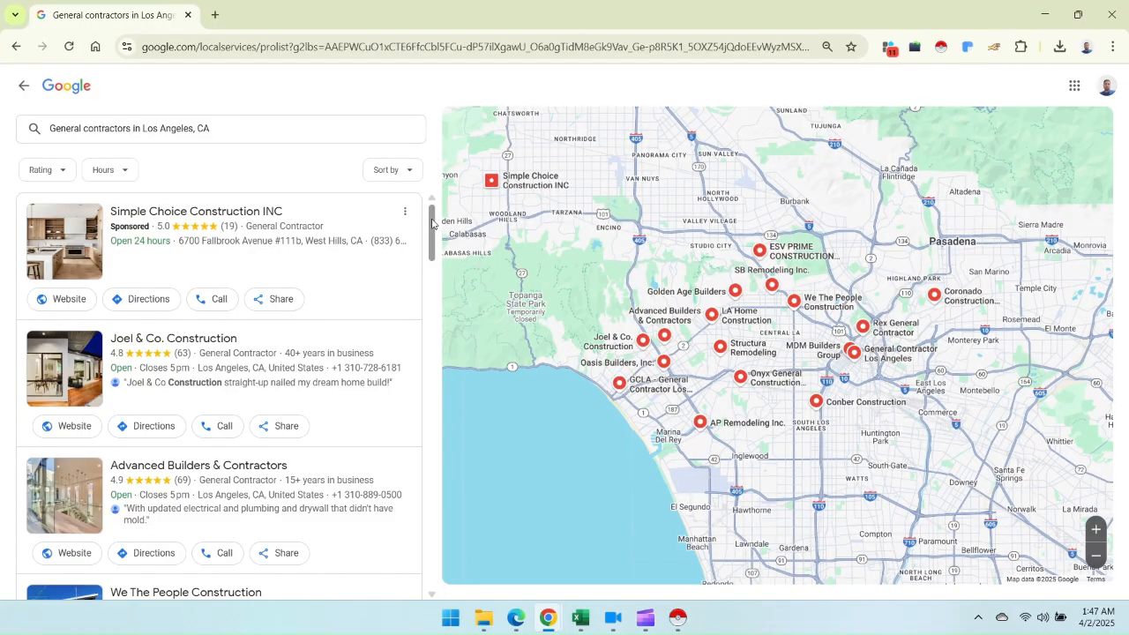
drag(432, 222, 422, 562)
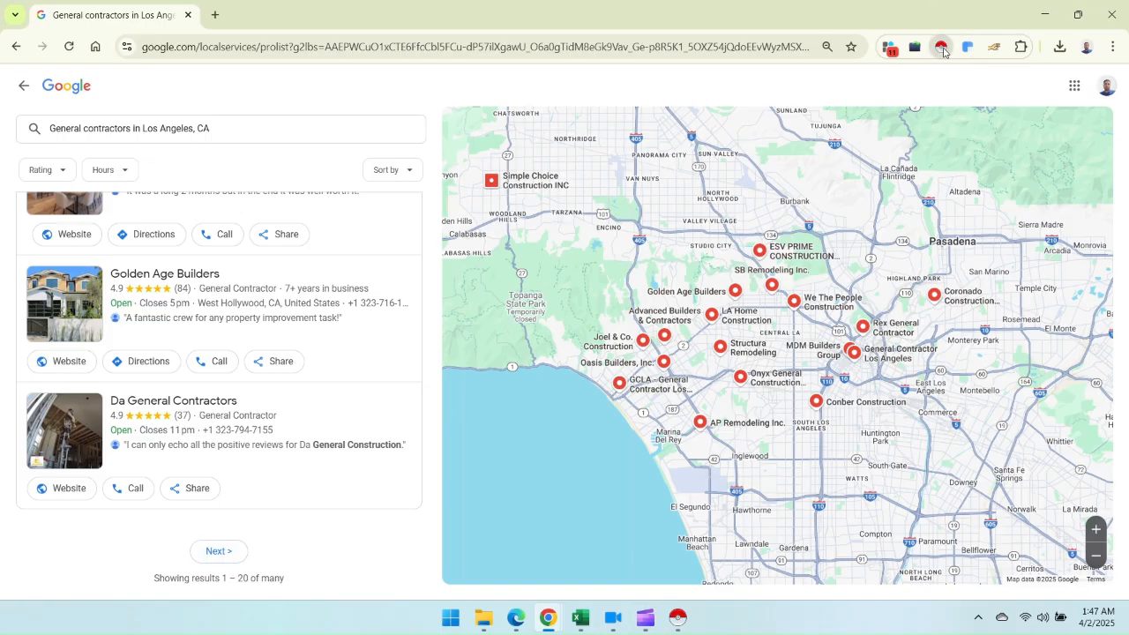
click(941, 48)
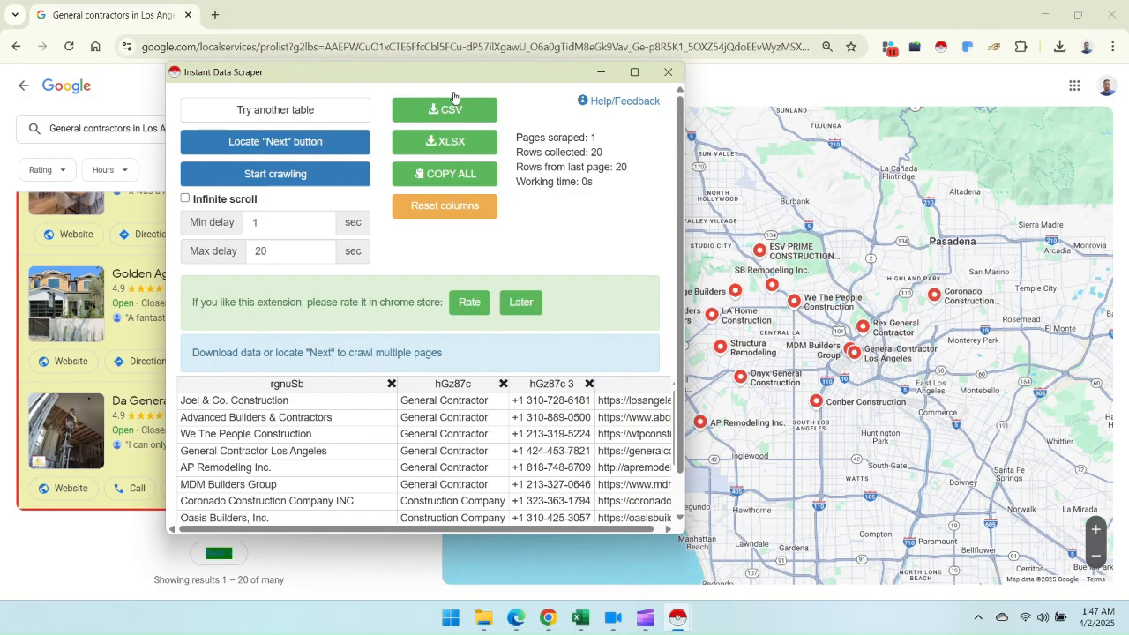
Step: Mark the listing's Next link for crawling and set the minimum delay to 5 seconds
click(306, 151)
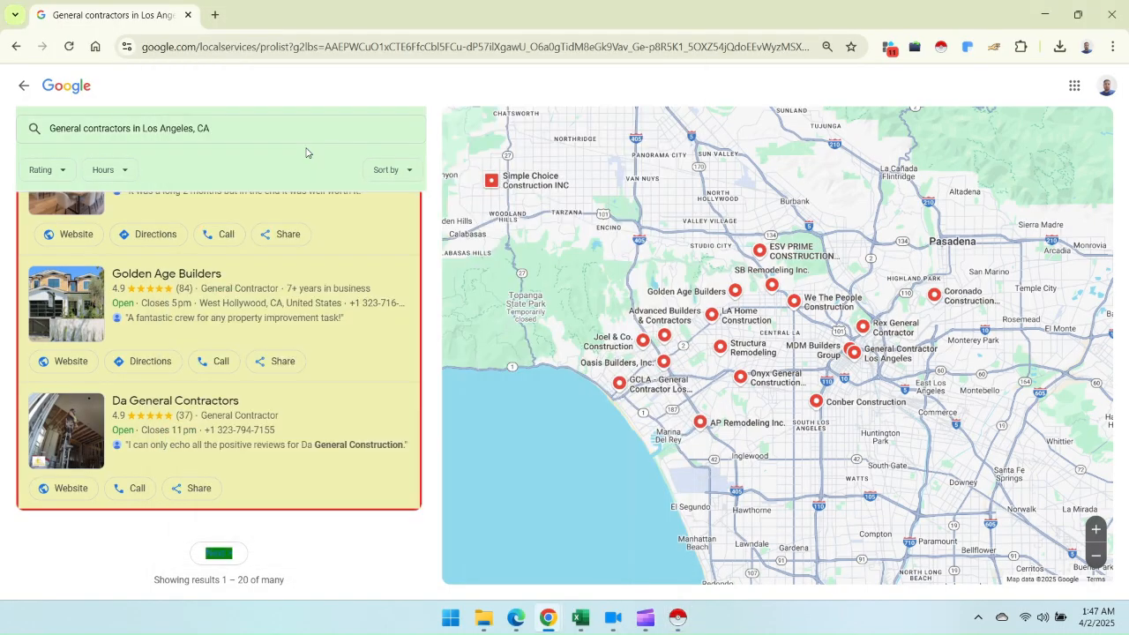
click(224, 557)
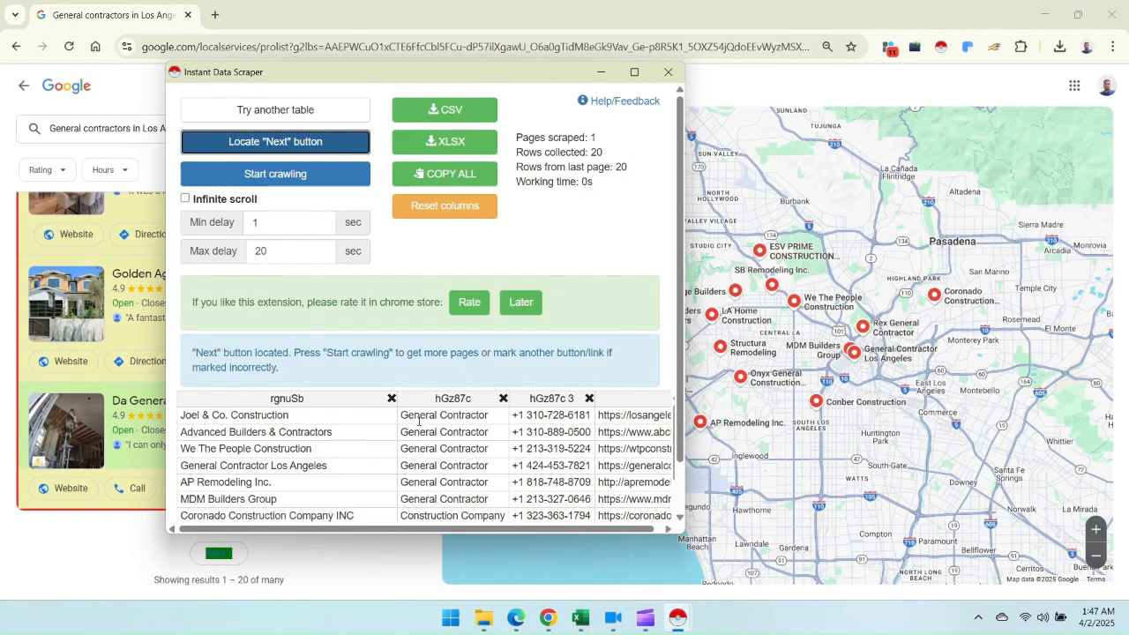
double_click(274, 226)
text(5)
click(383, 235)
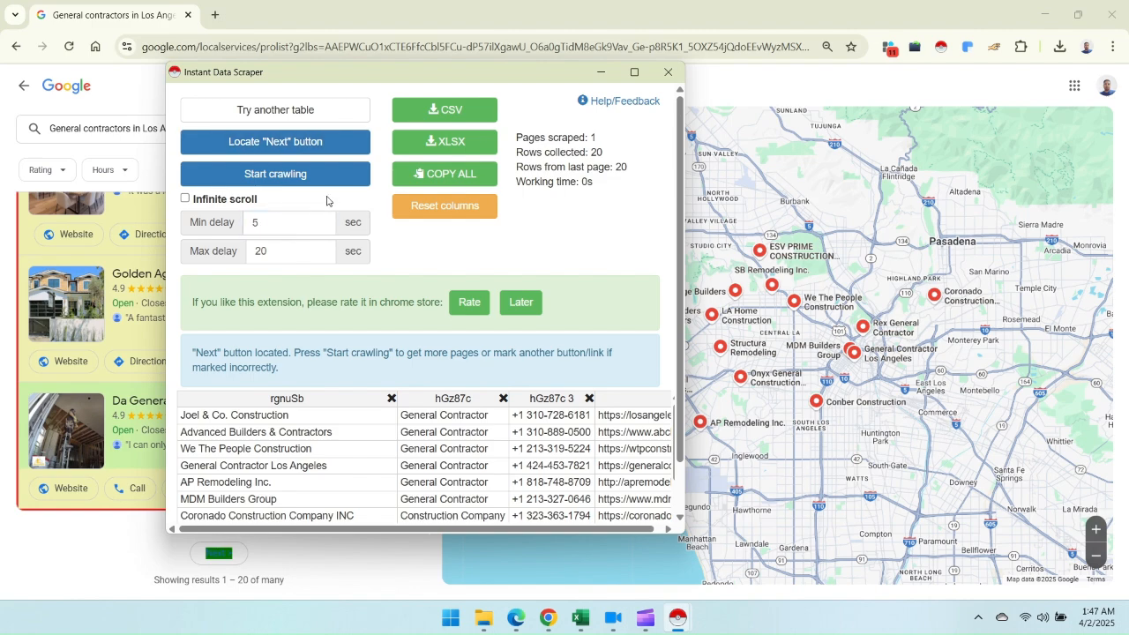
Step: Crawl the result pages until 80 rows are collected, then copy the whole table
click(302, 176)
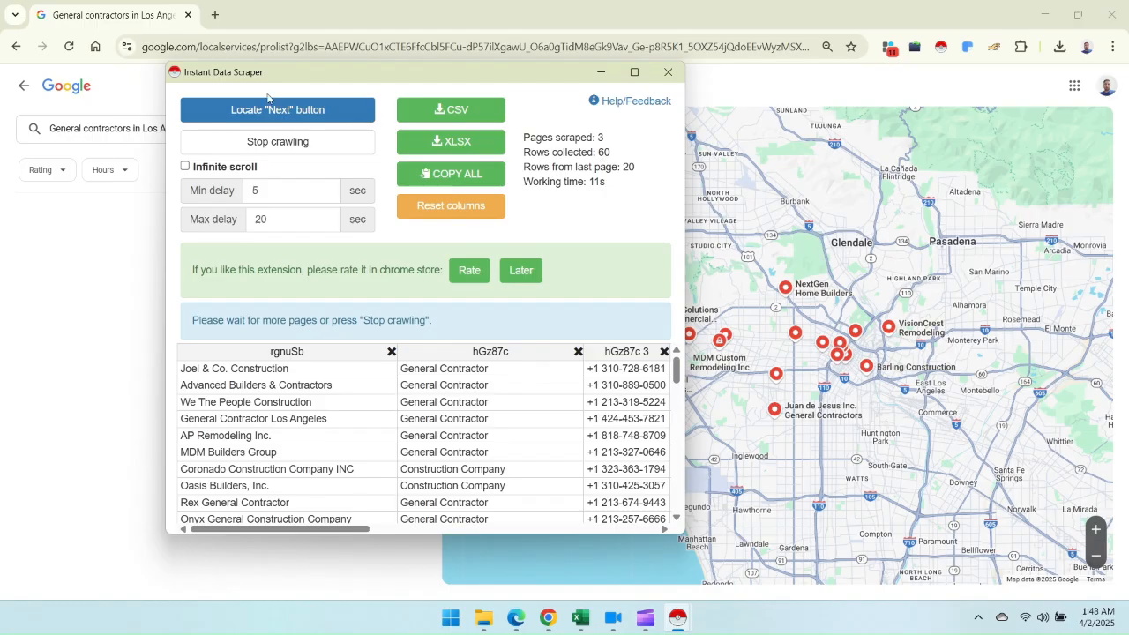
click(277, 147)
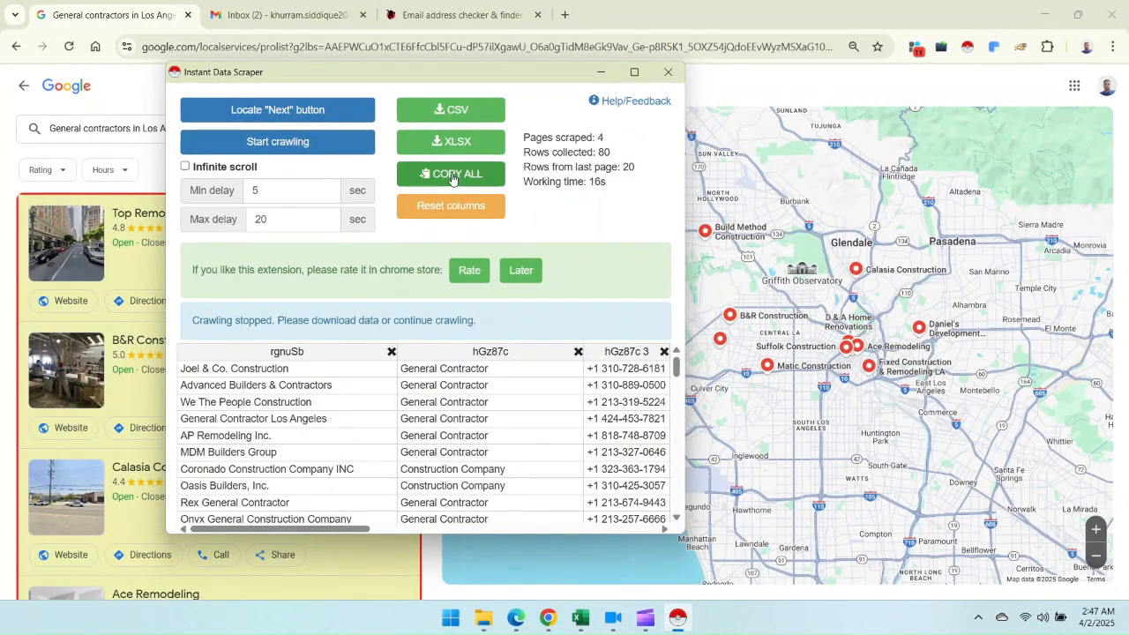
click(451, 175)
Step: Paste the scraped contractors into the Work sheet and delete the junk header row
key(alt+Tab)
key(alt+Tab)
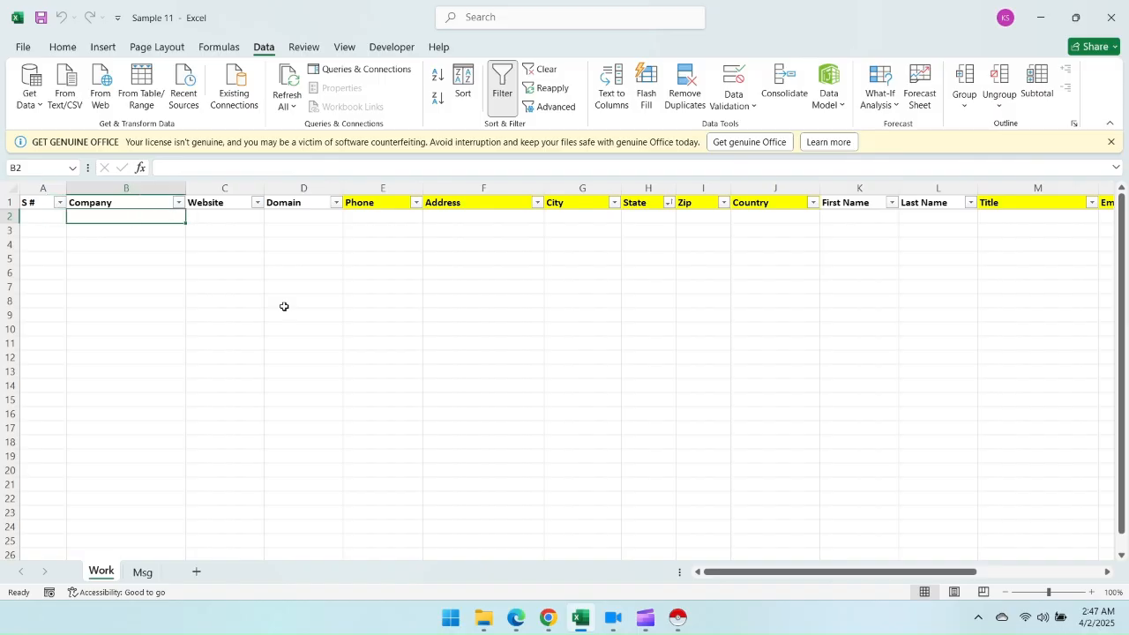
key(ctrl+v)
key(Up)
key(shift+space)
key(ctrl+minus)
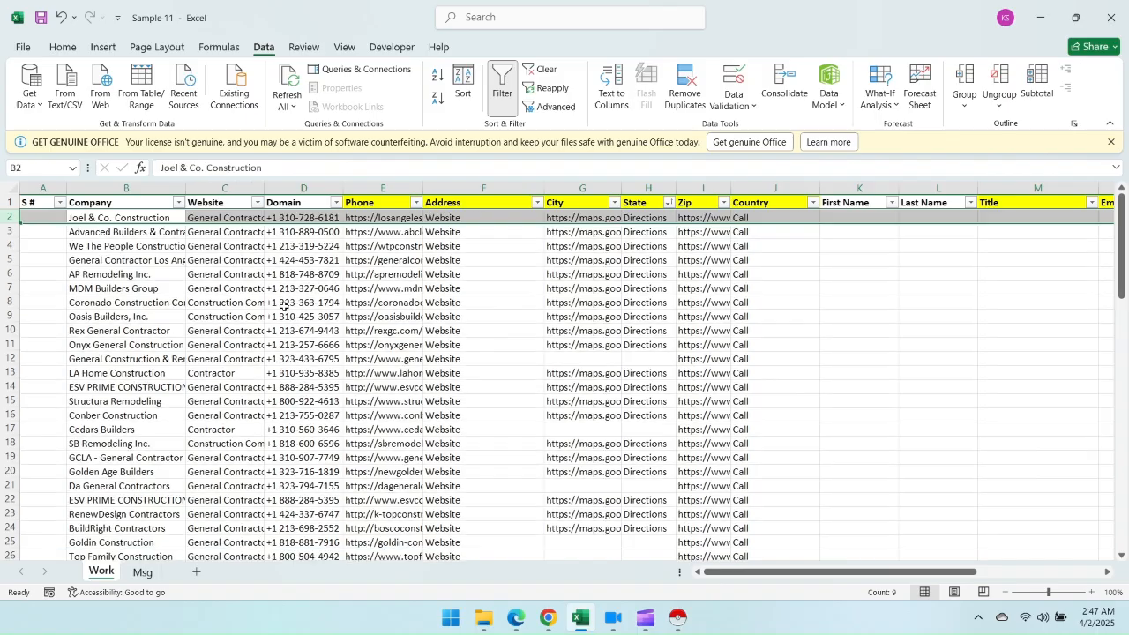
Step: Number the S# column 1, 2 and fill the series down the whole list
key(Home)
text(1)
key(Return)
text(2)
key(shift+Return)
key(shift+Down)
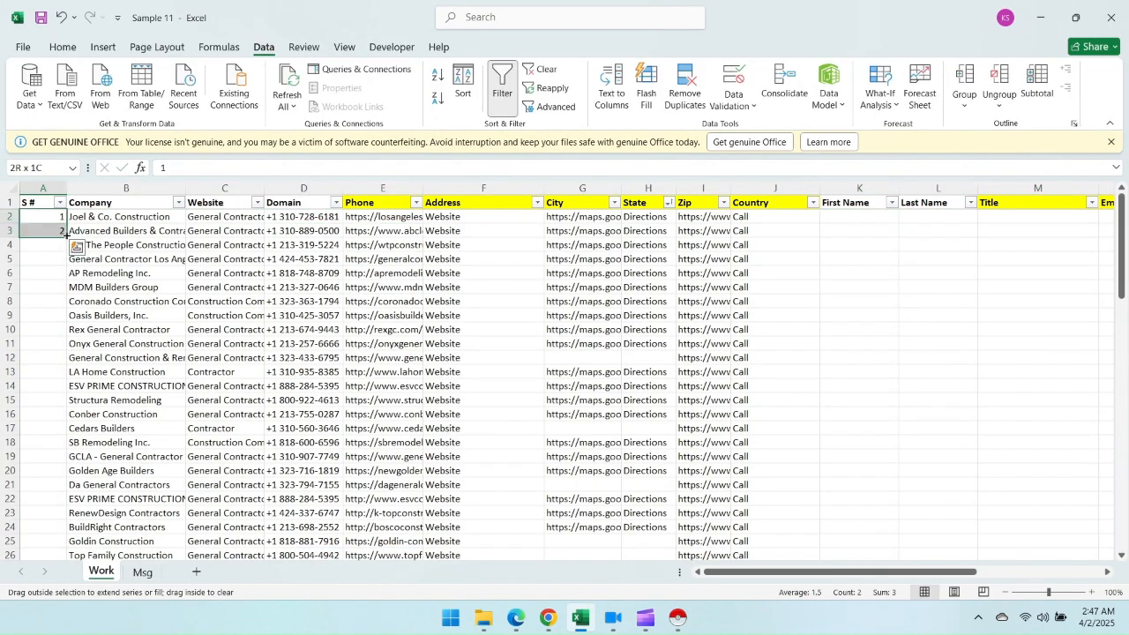
double_click(66, 237)
key(ctrl+Down)
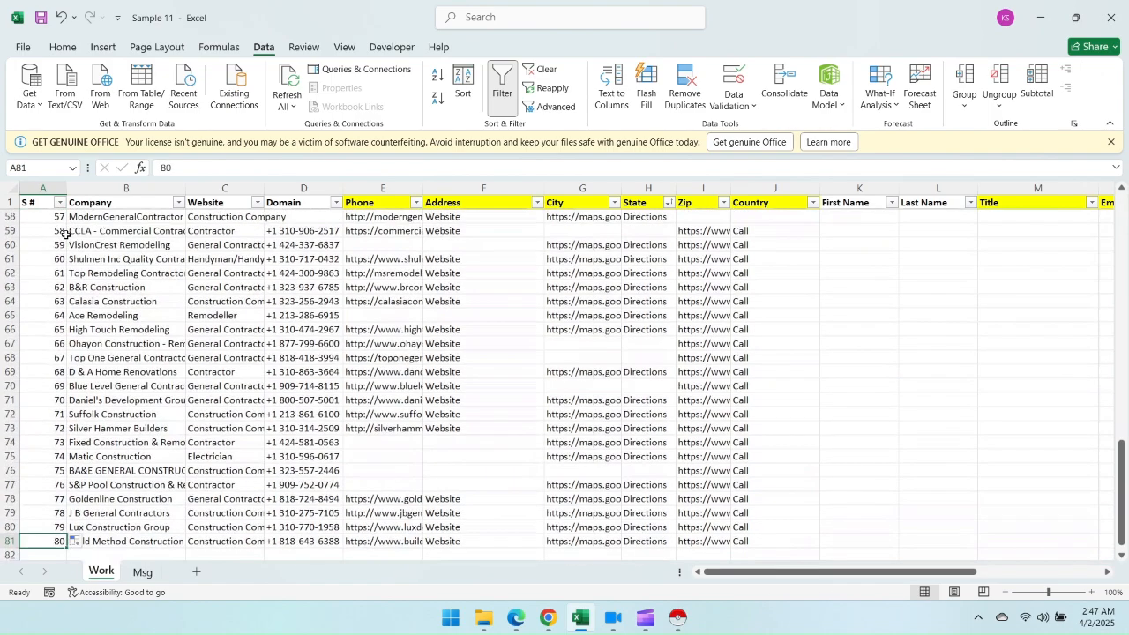
key(ctrl+Up)
Step: Sort the rows by Address and delete the rows with no address
key(Right)
key(Right)
key(Right)
key(Right)
key(Right)
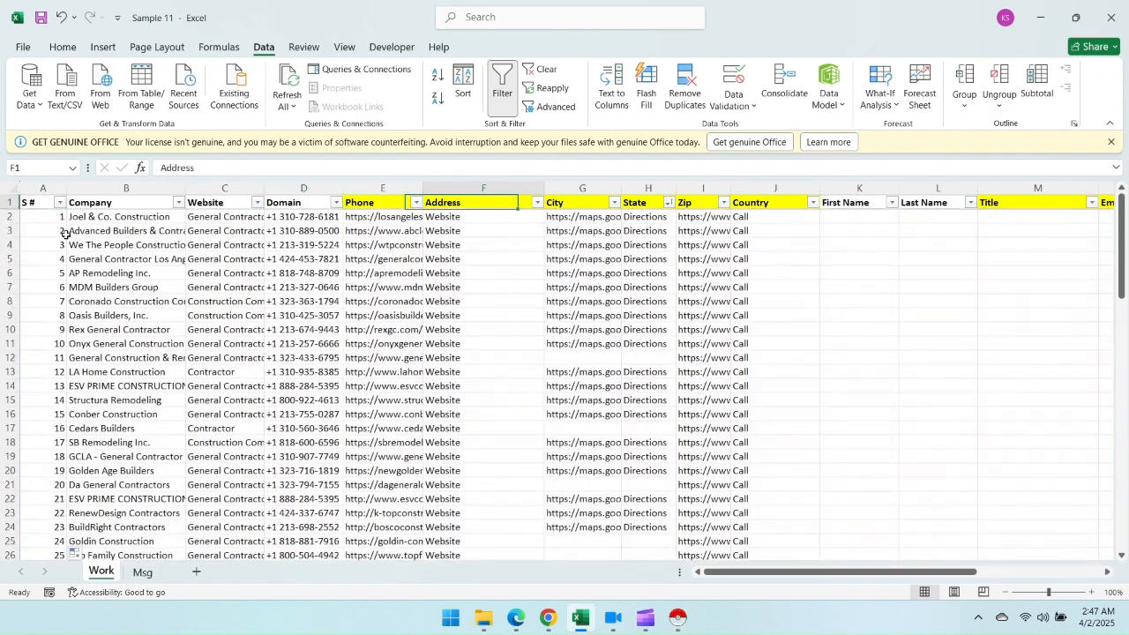
key(alt+Down)
key(s)
key(ctrl+Down)
key(Down)
key(Left)
key(Left)
key(Left)
key(Left)
key(Left)
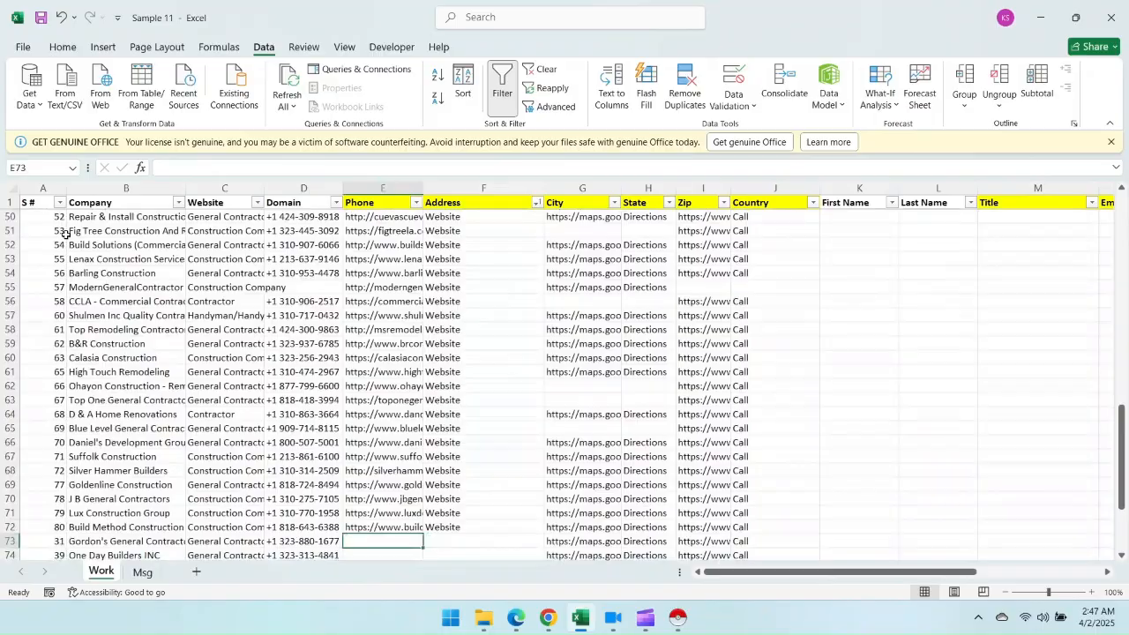
key(ctrl+shift+Down)
key(shift+space)
key(ctrl+minus)
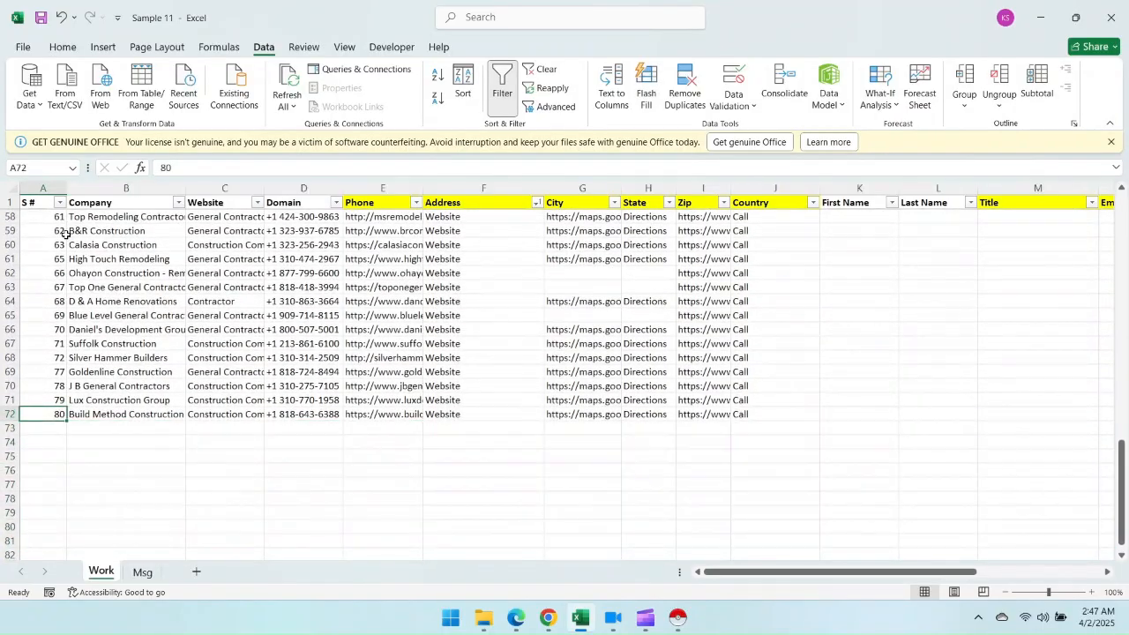
key(ctrl+Up)
key(ctrl+Up)
Step: Sort the rows by State A to Z and delete the rows with no State
key(Down)
key(Right)
key(Right)
key(Right)
key(Right)
key(Right)
key(Right)
key(Right)
key(Right)
key(Right)
key(Right)
key(Right)
key(Left)
key(Left)
key(Left)
key(Left)
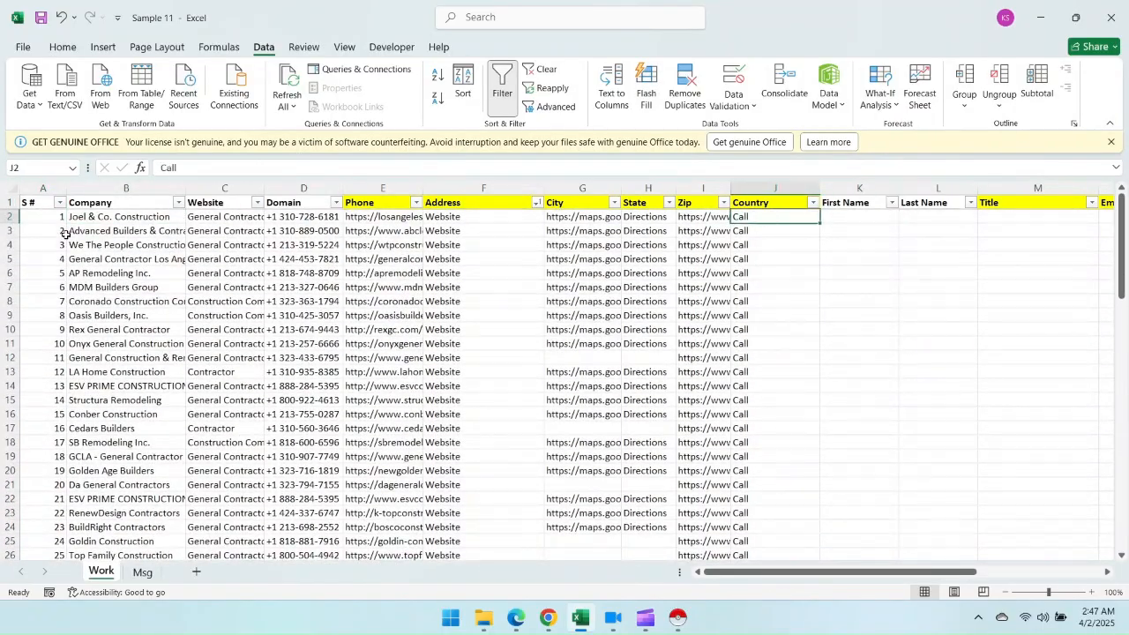
key(Up)
key(alt+Down)
key(s)
key(ctrl+Down)
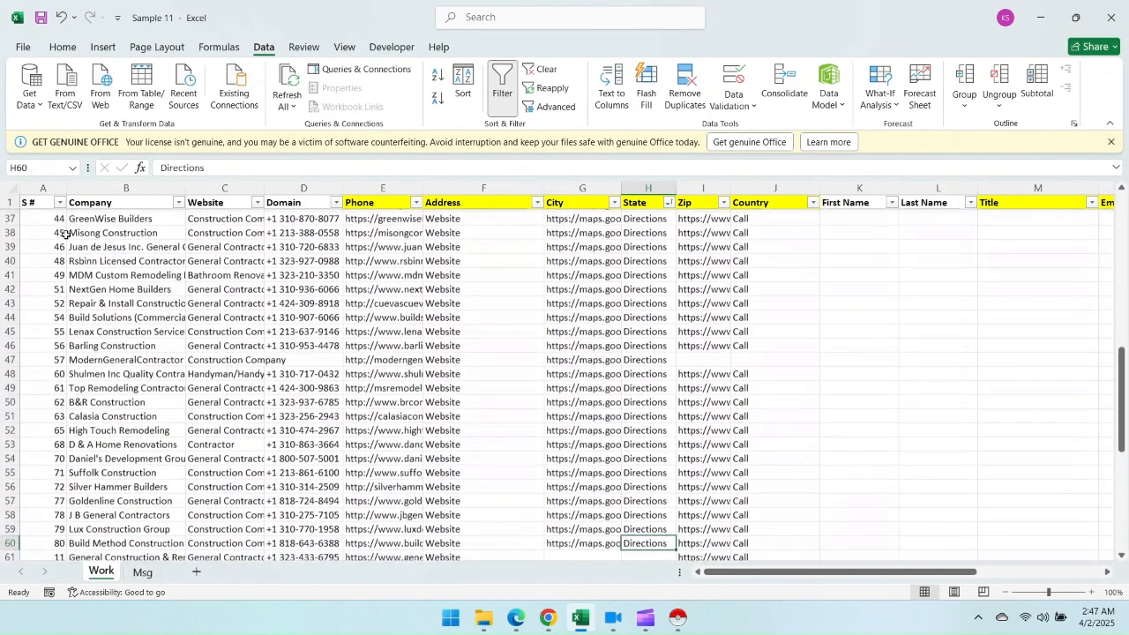
key(Right)
key(Down)
key(ctrl+shift+Down)
key(shift+space)
key(ctrl+minus)
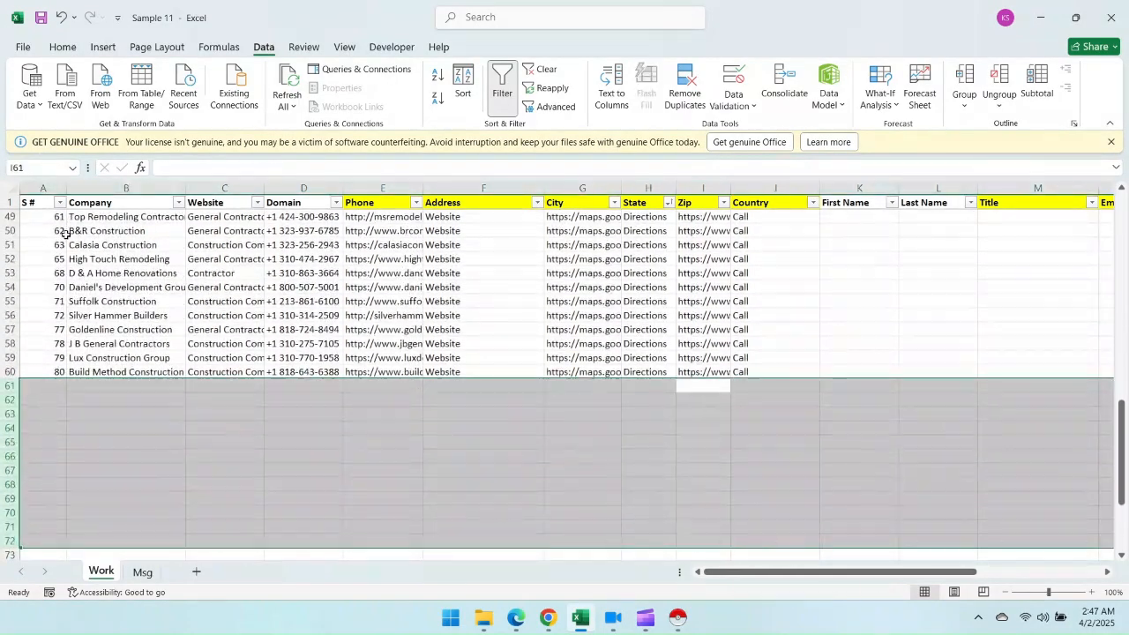
Step: Copy the first contractor's website address from the sheet
key(Up)
key(Left)
key(Left)
key(Left)
key(Left)
key(Left)
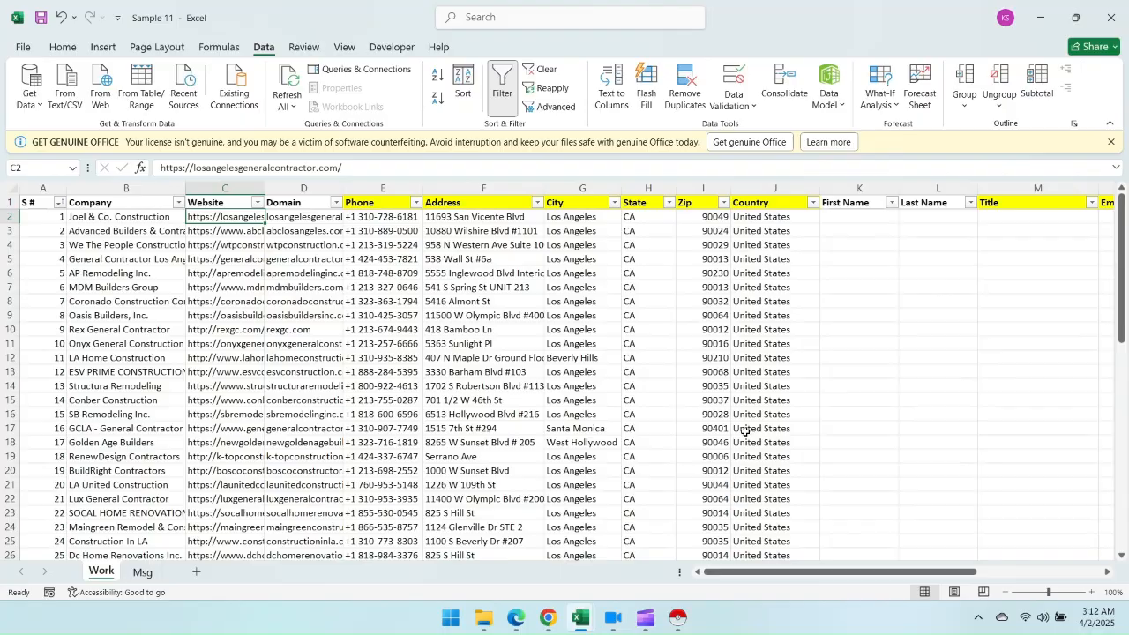
key(ctrl+c)
key(alt+Tab)
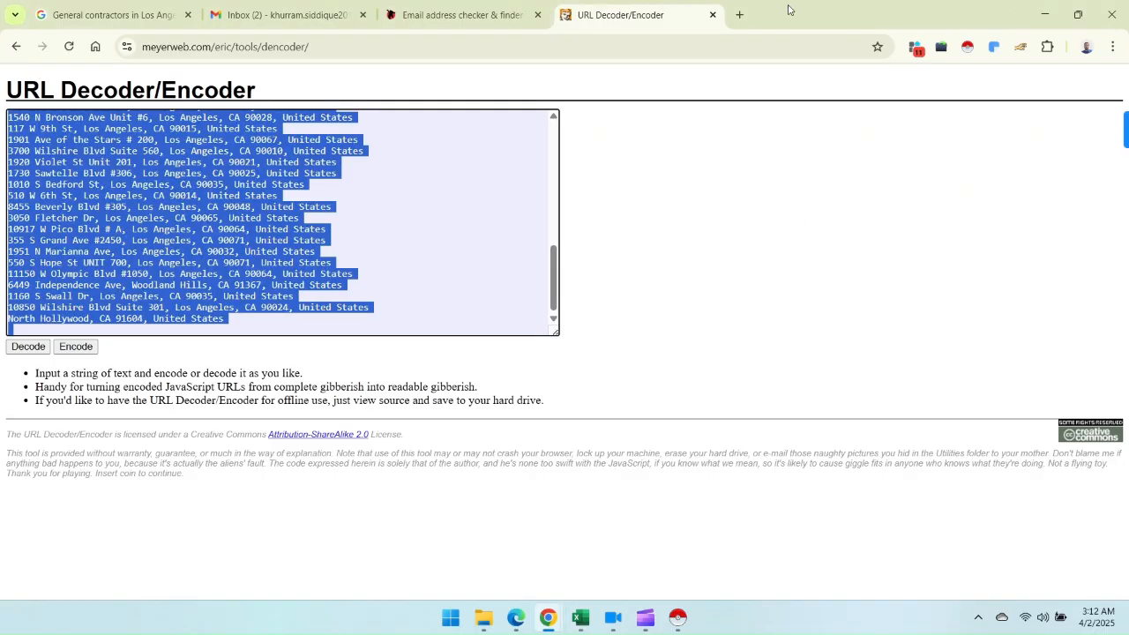
Step: Open the first contractor's website, losangelesgeneralcontractor.com, replacing the URL decoder tab
click(740, 15)
key(ctrl+v)
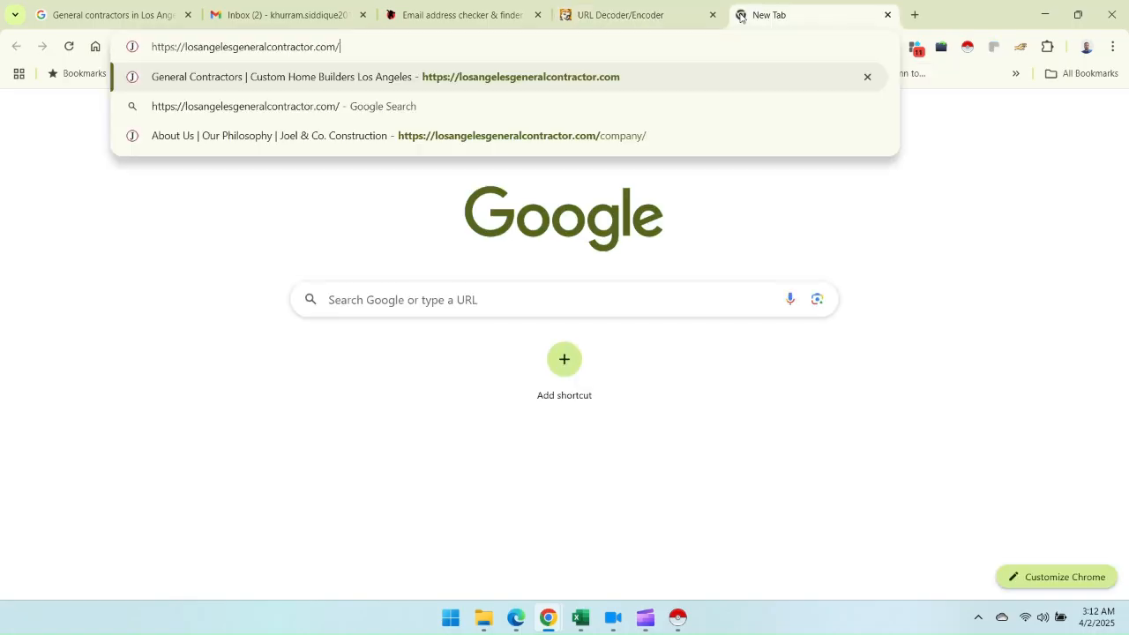
key(Return)
click(712, 15)
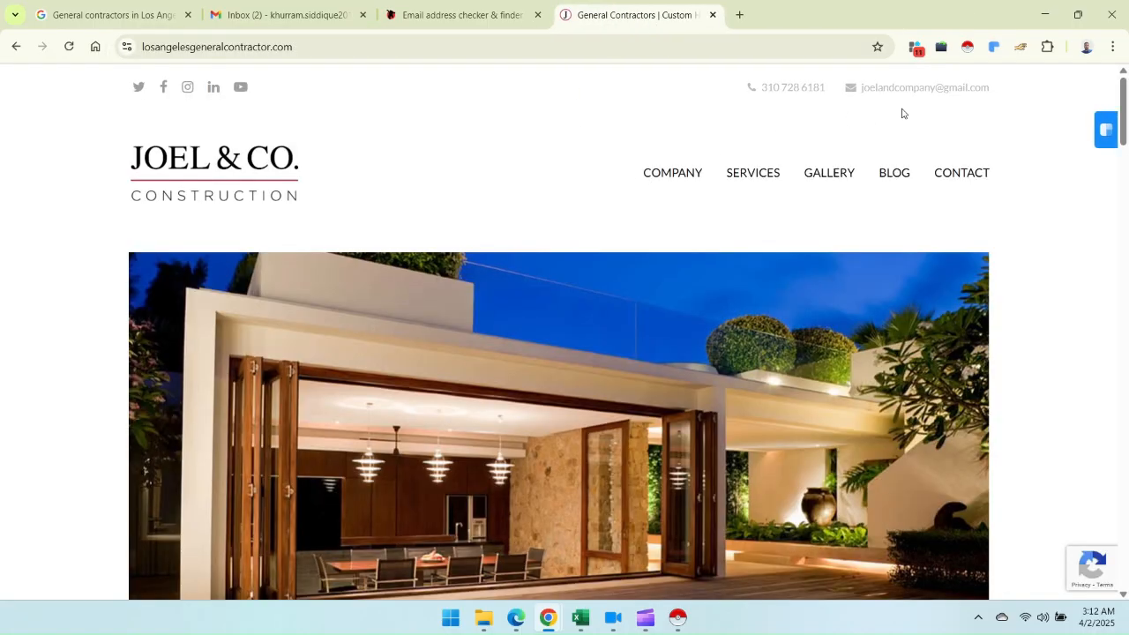
Step: Copy the company's header email address into the Email cell of row 2
right_click(921, 88)
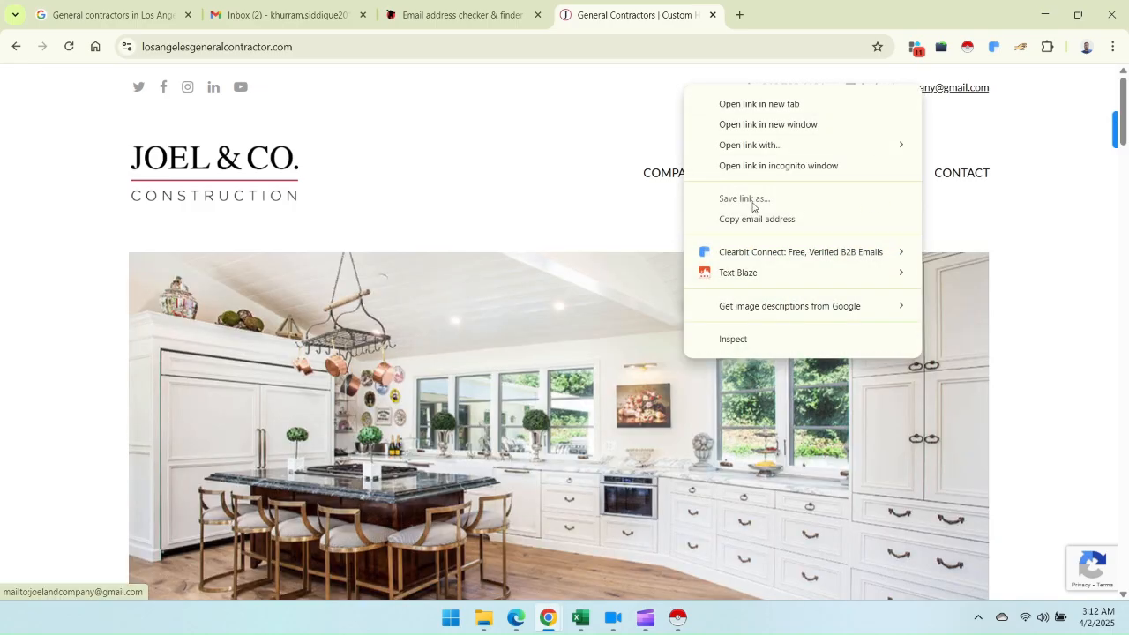
click(752, 221)
key(alt+Tab)
key(Right)
key(Right)
key(Right)
key(Right)
key(Right)
key(Right)
key(Right)
key(Right)
key(Right)
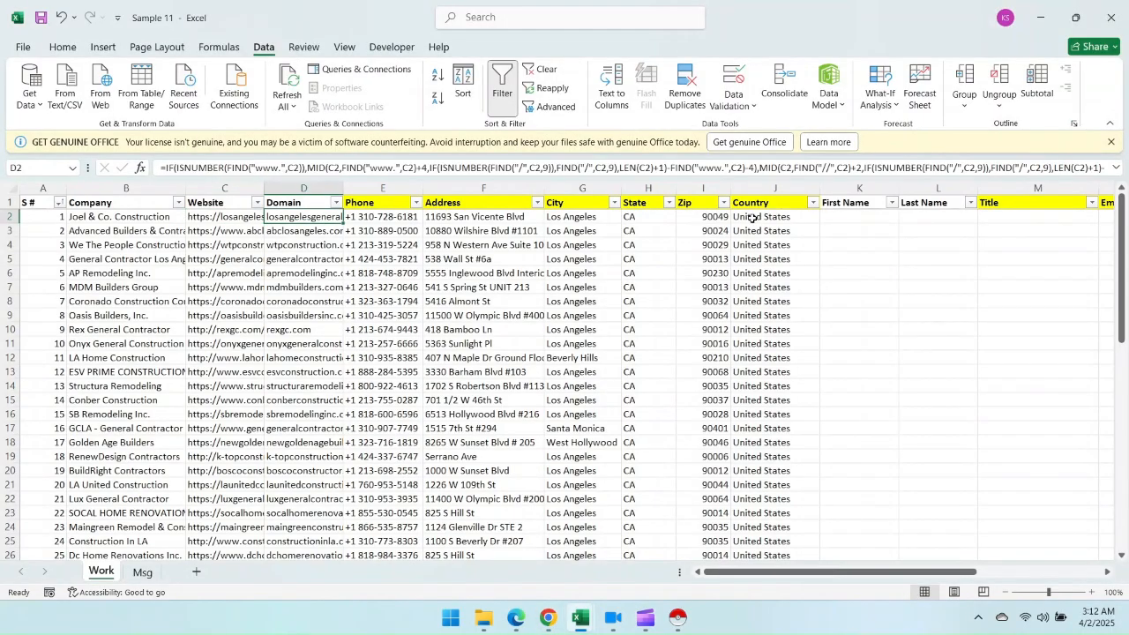
key(Right)
key(Right)
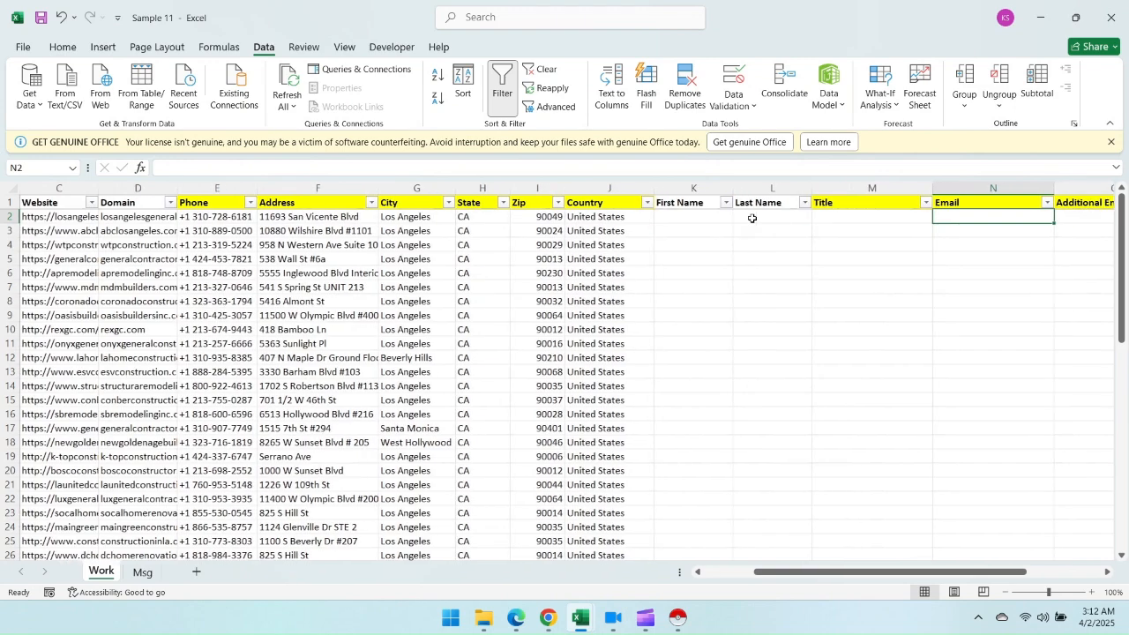
key(ctrl+v)
key(alt+Tab)
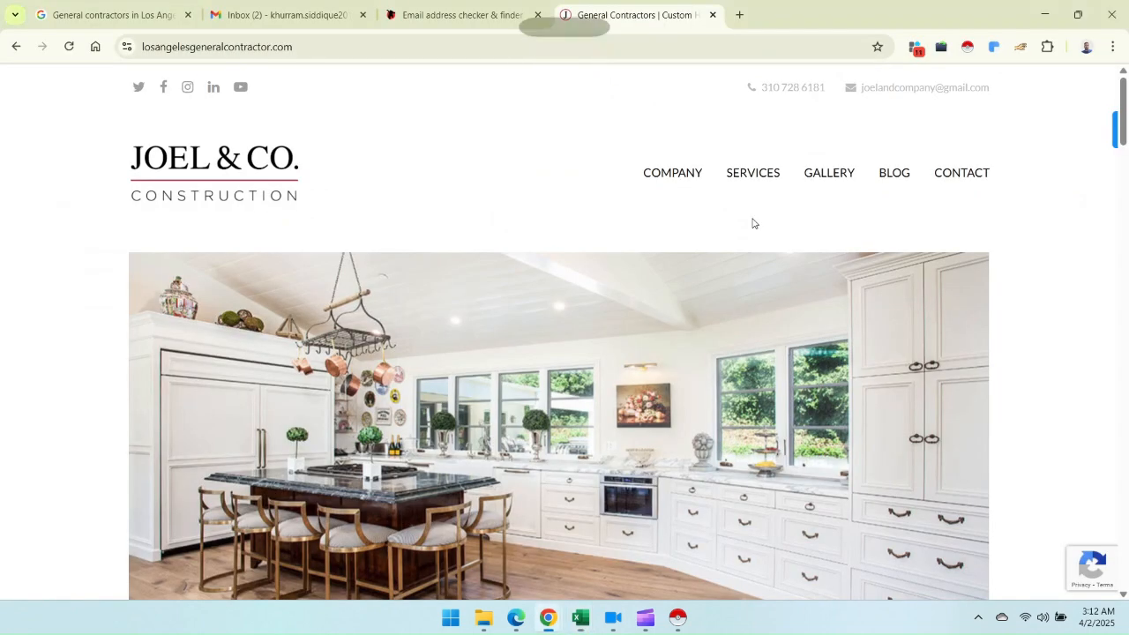
Step: Copy the owner's full name from the website's Company page
click(673, 182)
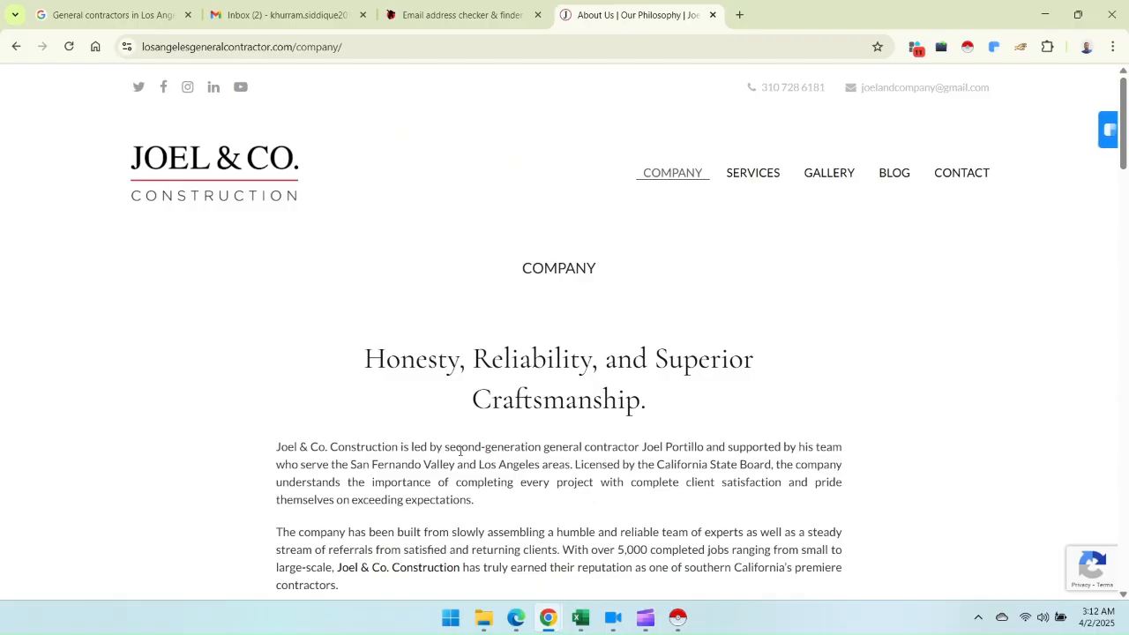
double_click(657, 448)
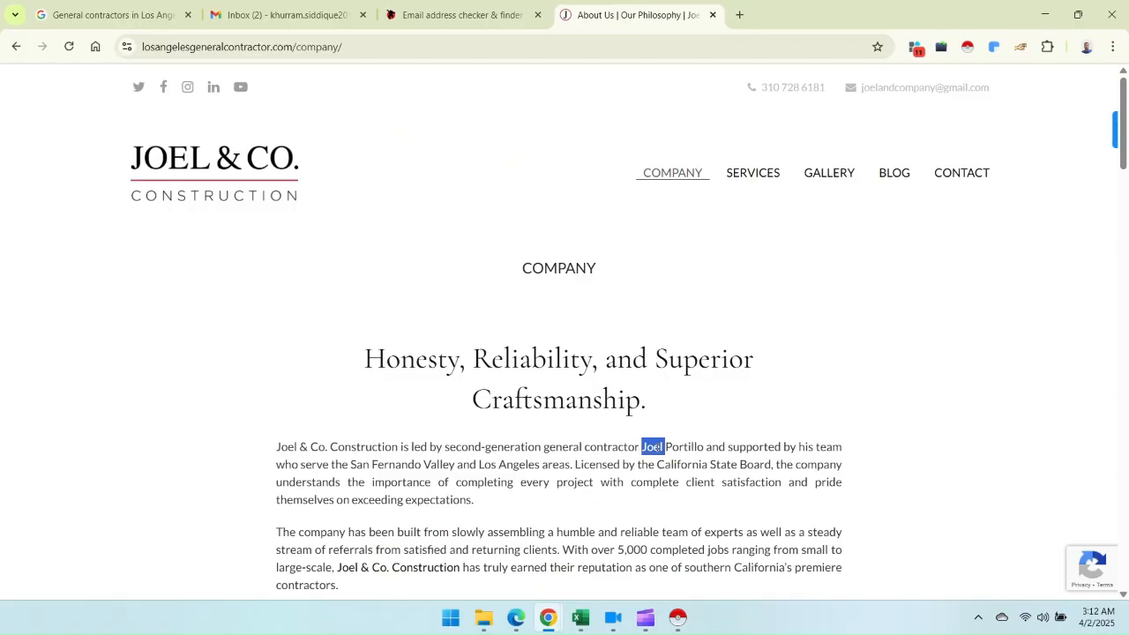
key(ctrl+shift+Right)
key(ctrl+c)
Step: Split the owner's name into First Name and Last Name cells of row 2
key(alt+Tab)
key(Left)
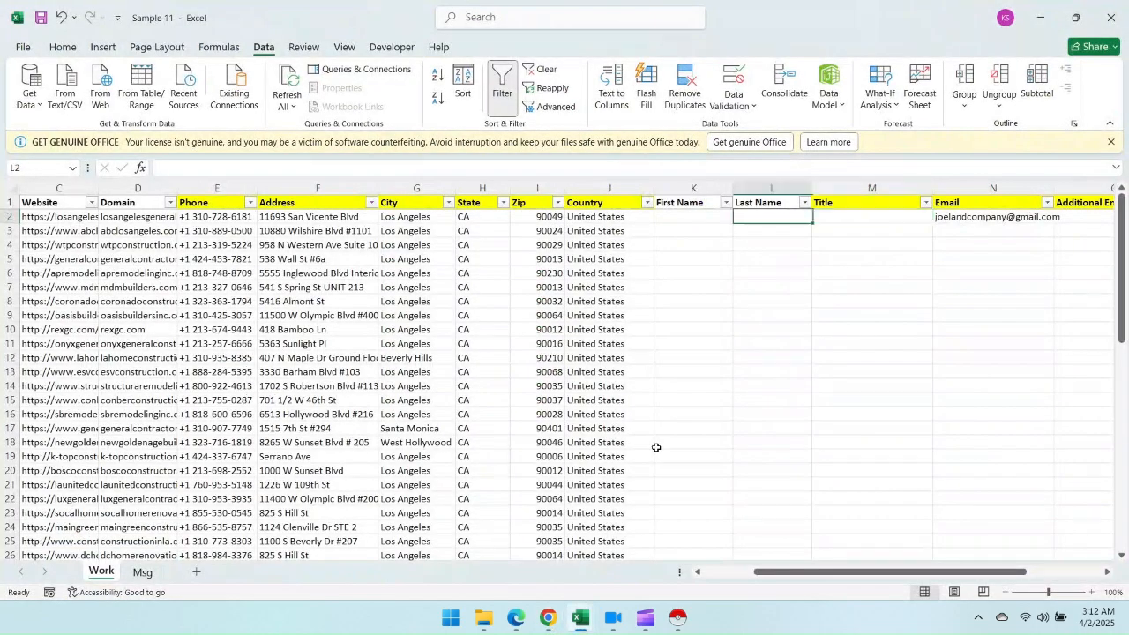
key(Left)
key(ctrl+v)
key(ctrl+shift+Left)
key(BackSpace)
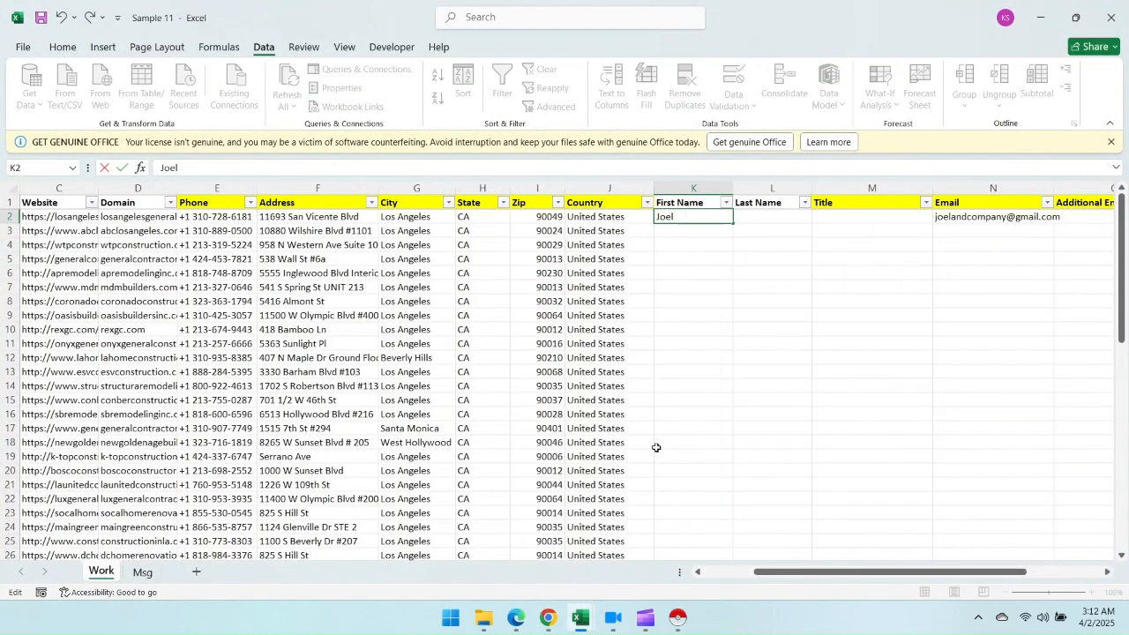
key(Return)
key(Up)
key(Right)
key(ctrl+v)
key(Left)
key(shift+Right)
key(ctrl+c)
key(alt+Tab)
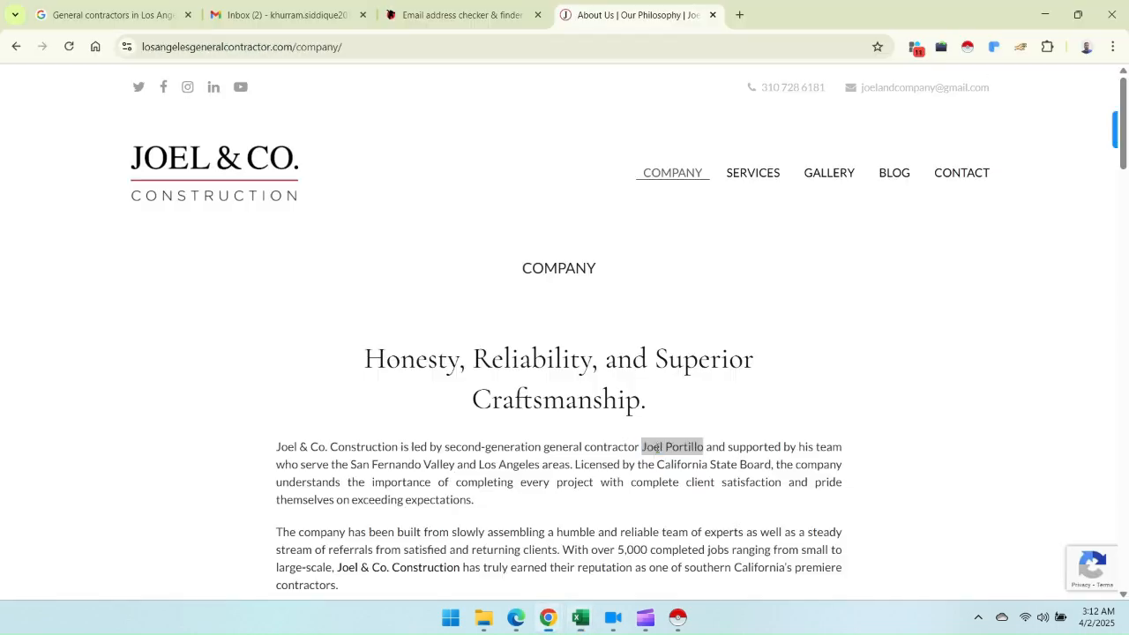
Step: Google the owner's name together with the company domain from row 2
click(739, 14)
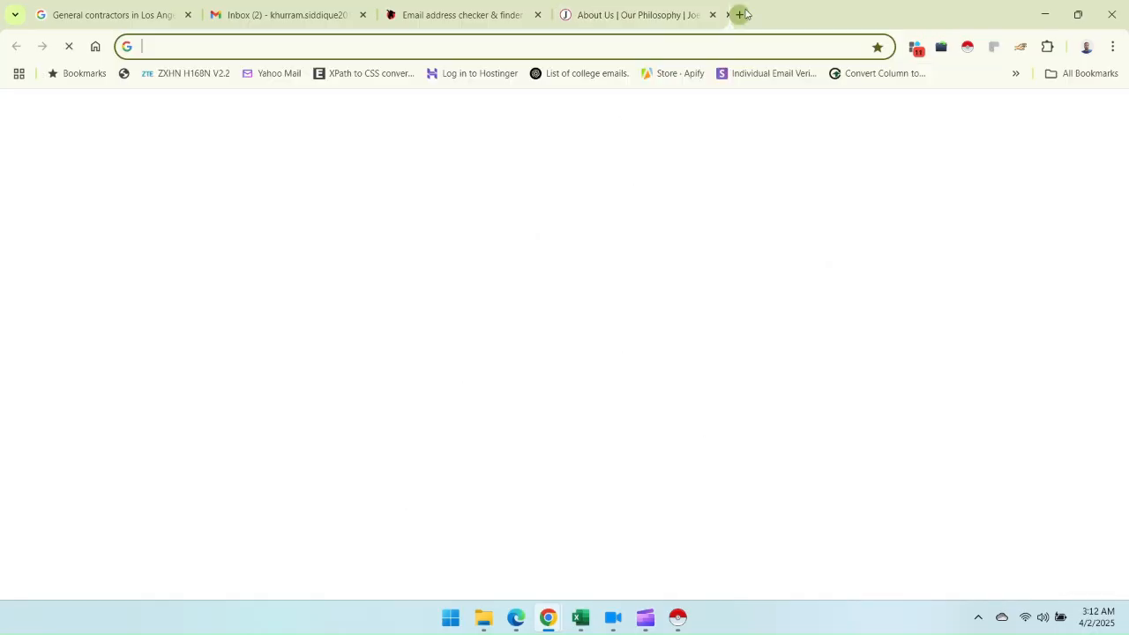
key(ctrl+v)
key(alt+Tab)
key(Left)
key(Left)
key(Left)
key(Left)
key(Left)
key(Left)
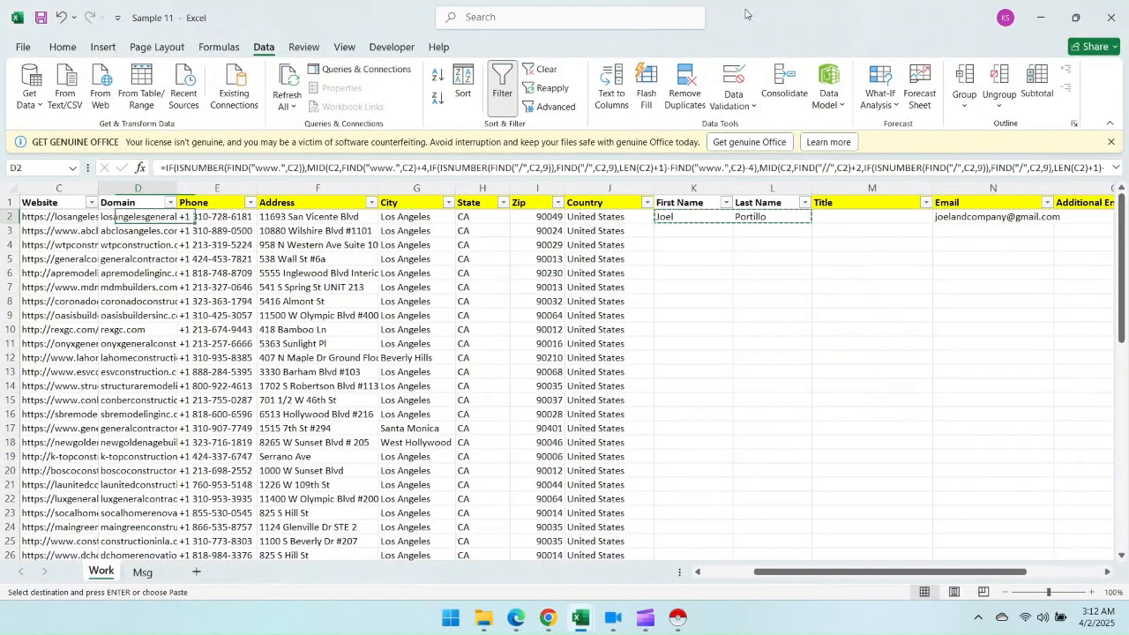
key(ctrl+c)
key(alt+Tab)
key(ctrl+v)
key(Return)
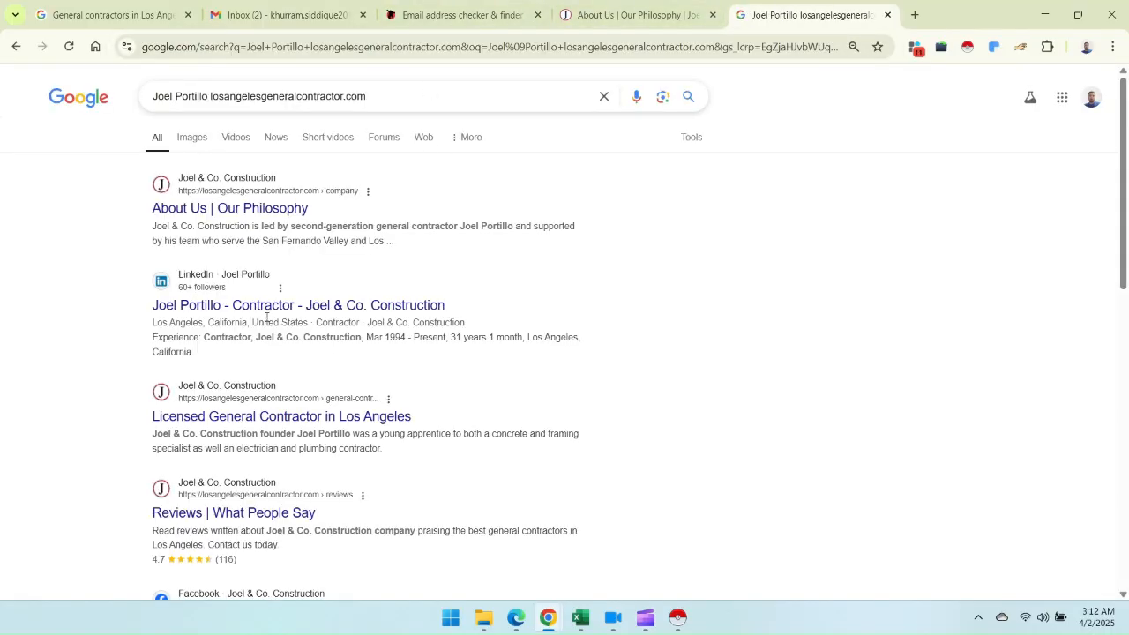
Step: Copy the owner's LinkedIn profile link from the search results
right_click(265, 308)
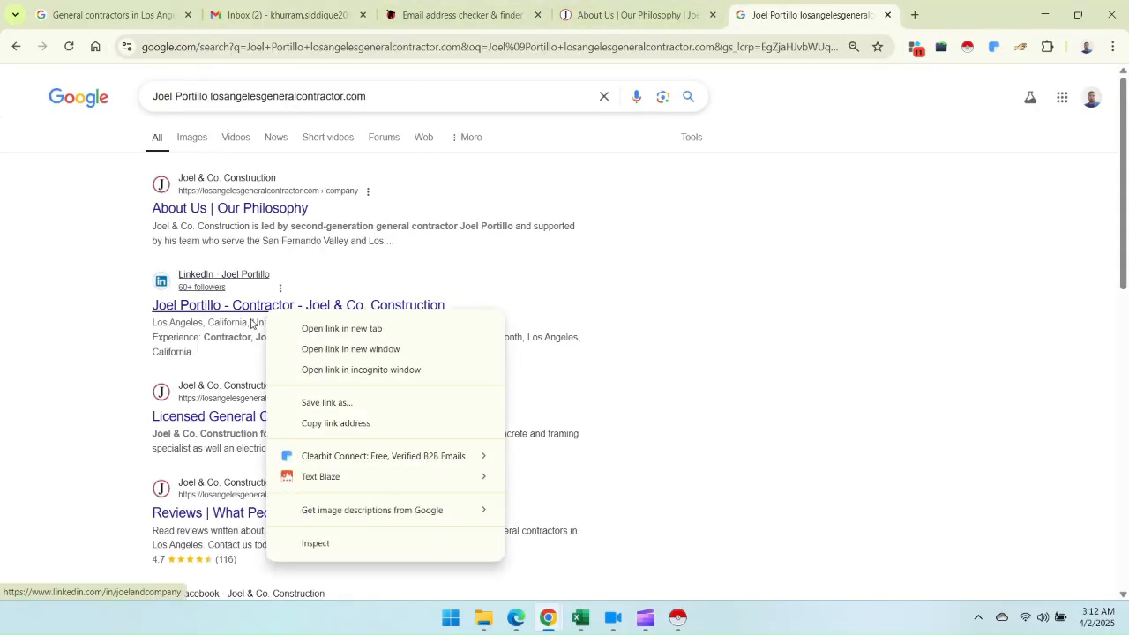
click(326, 424)
key(alt+Tab)
key(Right)
key(Right)
key(Right)
key(Right)
key(Right)
key(Right)
key(Right)
key(Right)
key(Right)
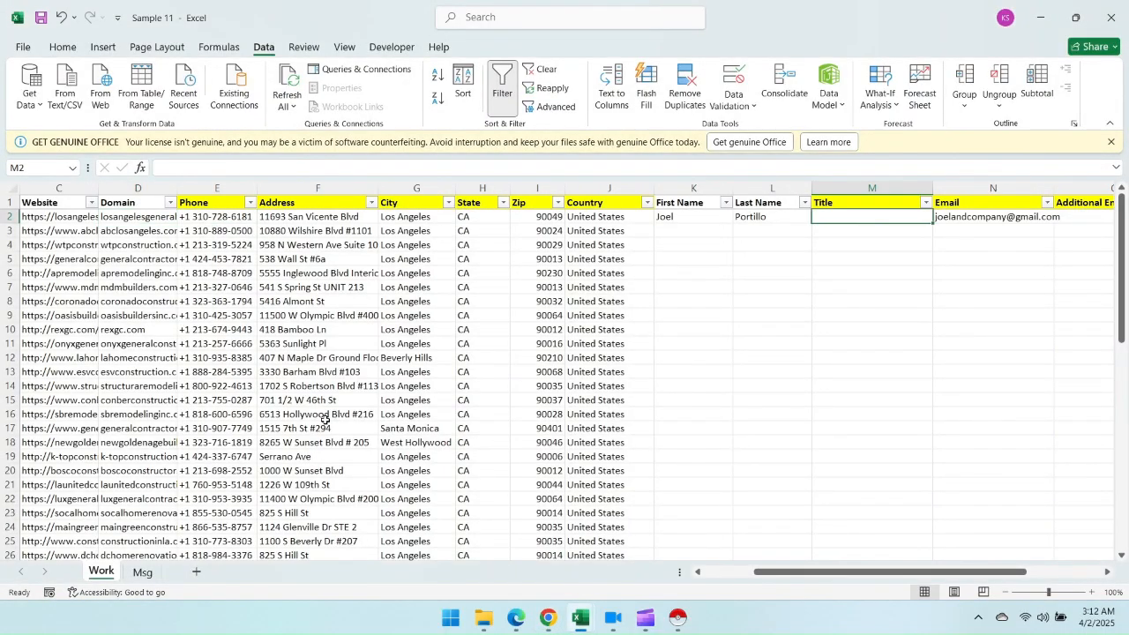
Step: Insert a 'Linkedin' column before Remarks and paste the owner's profile link into row 2
key(Right)
key(Right)
key(Right)
key(Right)
key(Left)
key(ctrl+space)
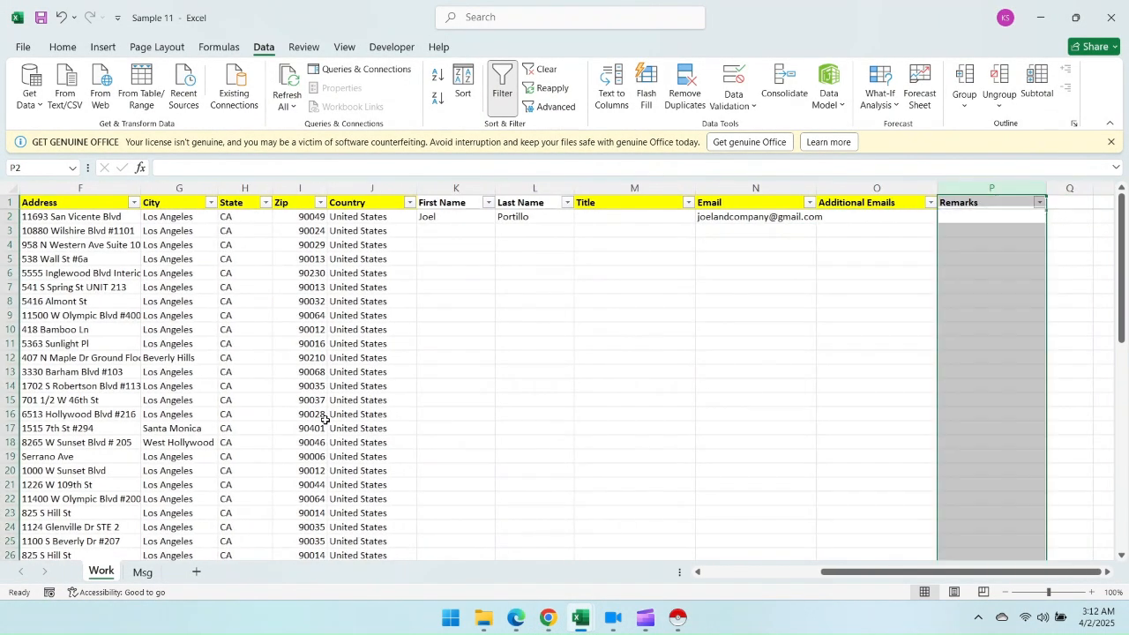
key(ctrl+shift+plus)
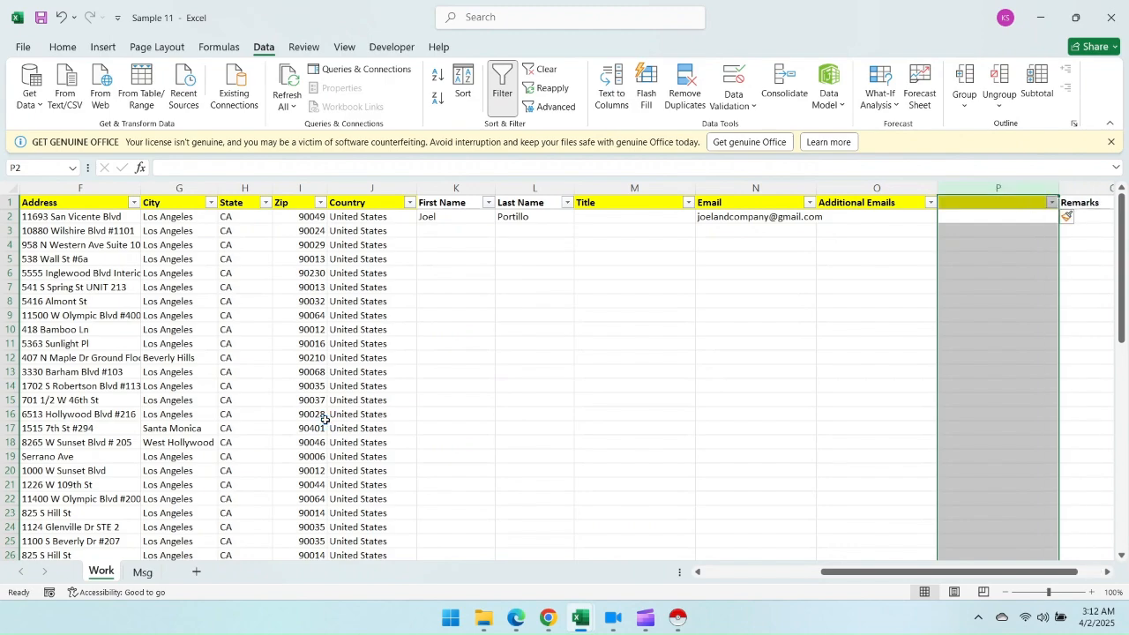
key(Up)
text(Linkedi)
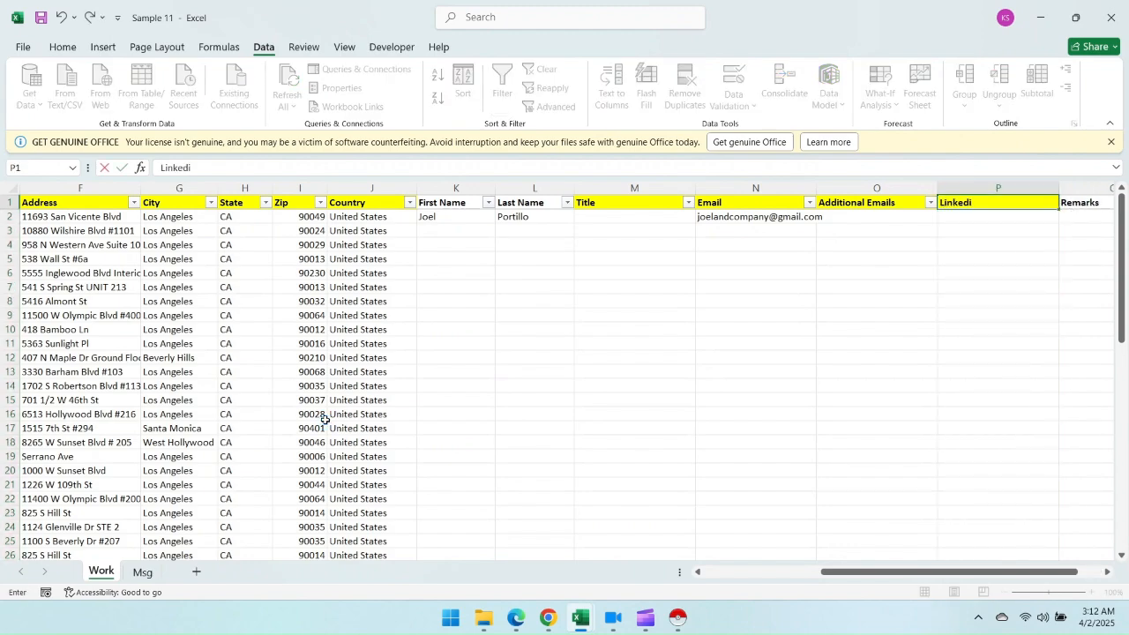
text(n)
key(Return)
key(ctrl+v)
key(Left)
key(Left)
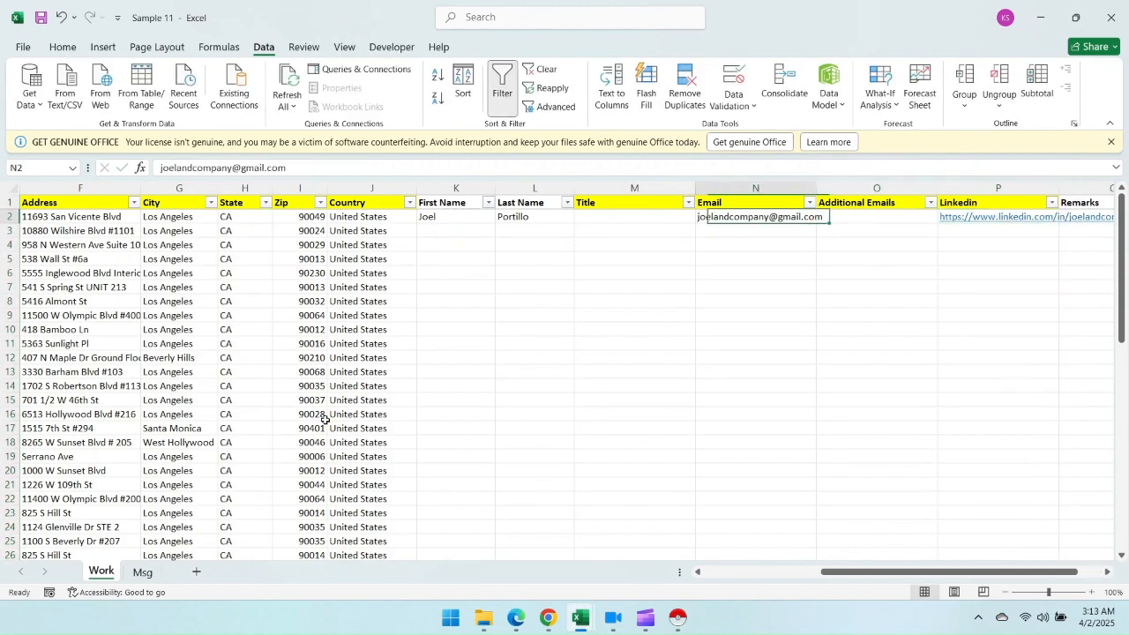
key(Left)
key(Left)
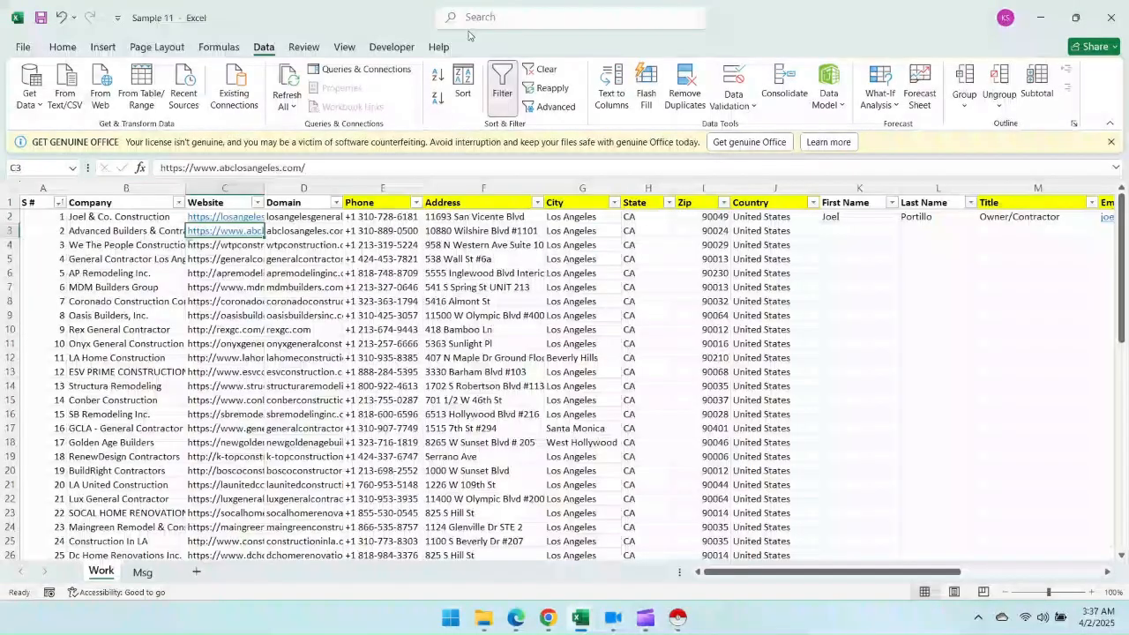
key(Right)
Step: Open the second contractor's site, abclosangeles.com, and scroll its About Us intro
key(Left)
key(ctrl+c)
key(alt+Tab)
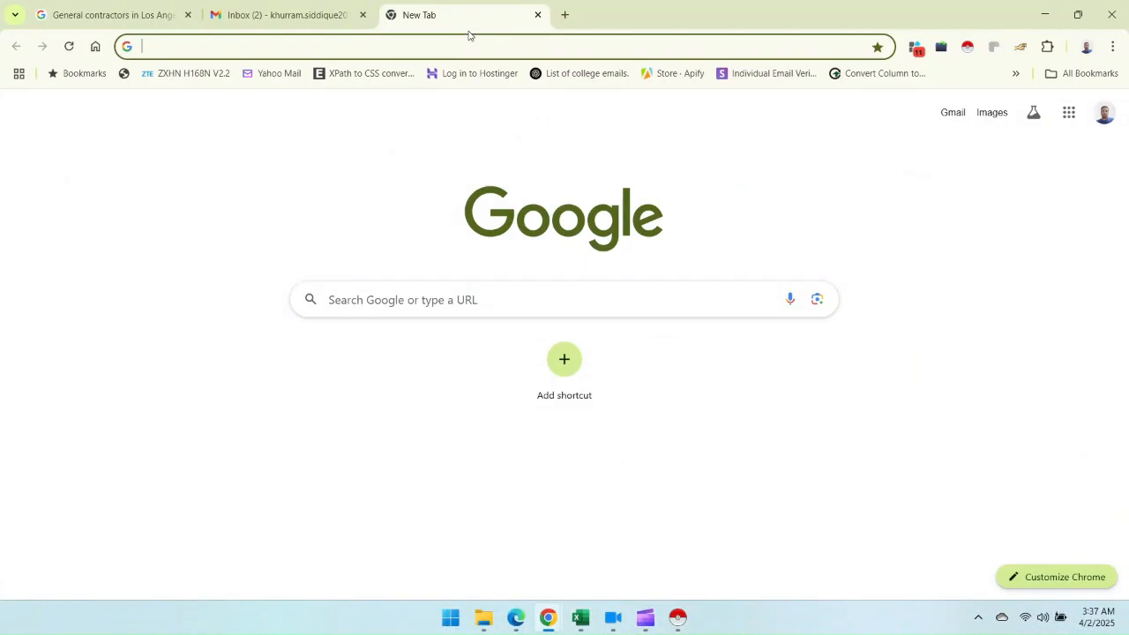
key(ctrl+v)
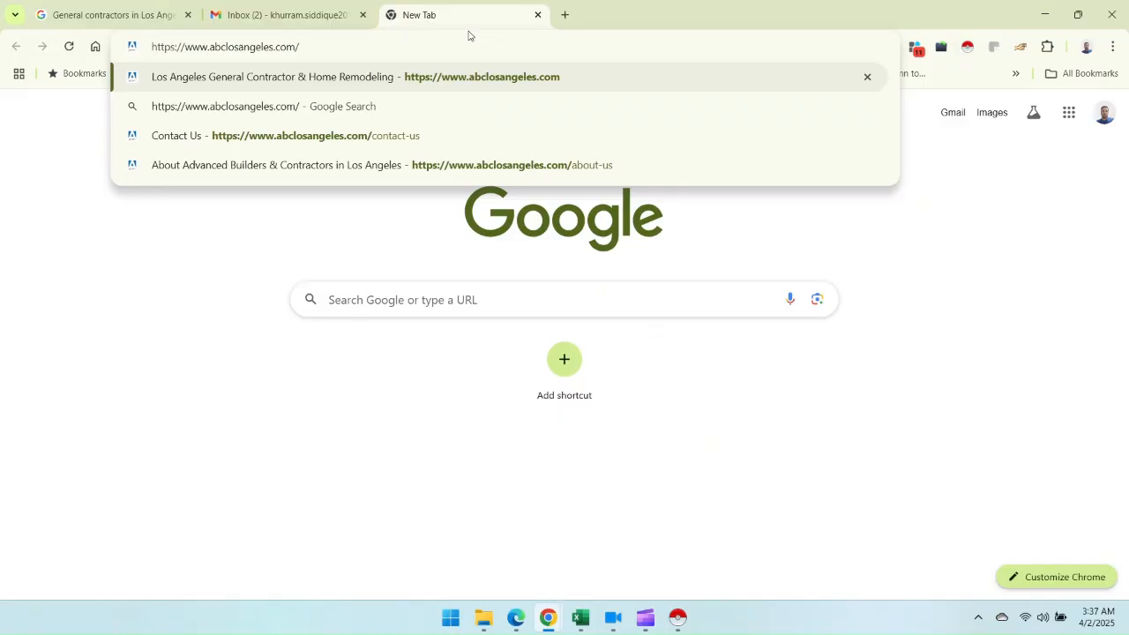
key(Return)
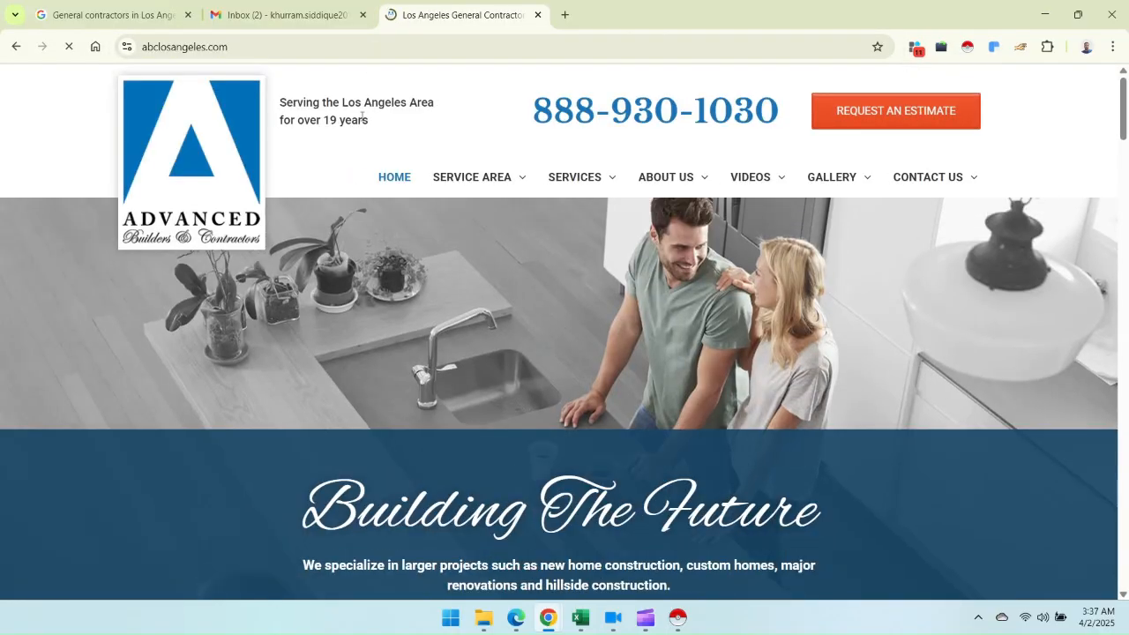
mouse_move(666, 179)
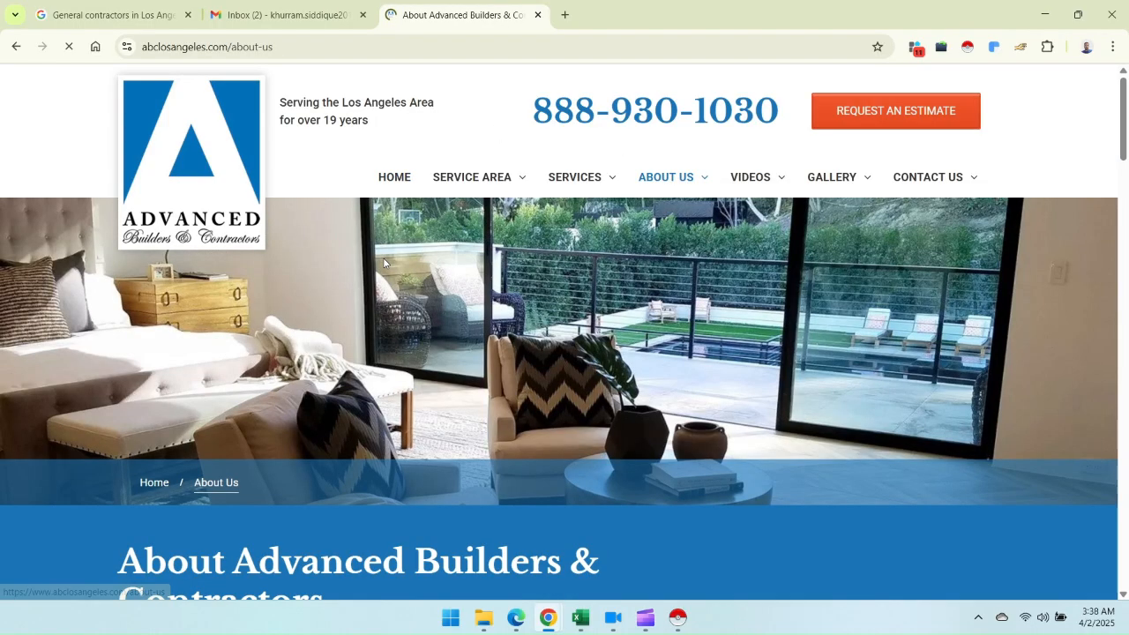
scroll(384, 263, down, 3)
scroll(384, 262, down, 3)
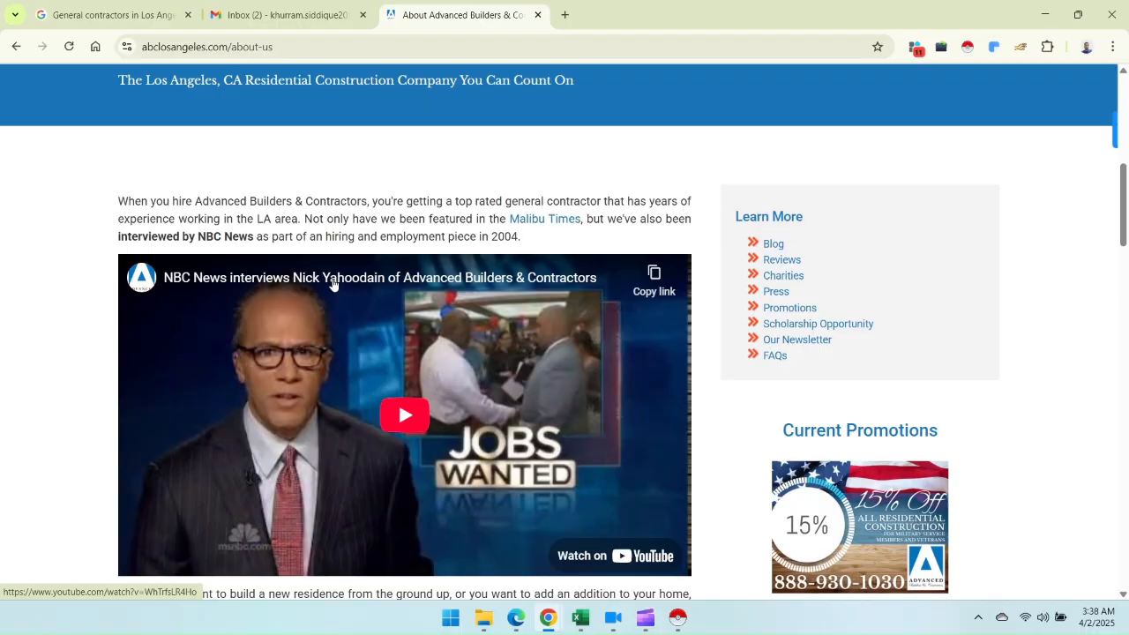
key(alt+Tab)
key(Right)
key(Right)
key(Right)
key(Right)
key(Right)
key(Right)
key(Right)
key(Right)
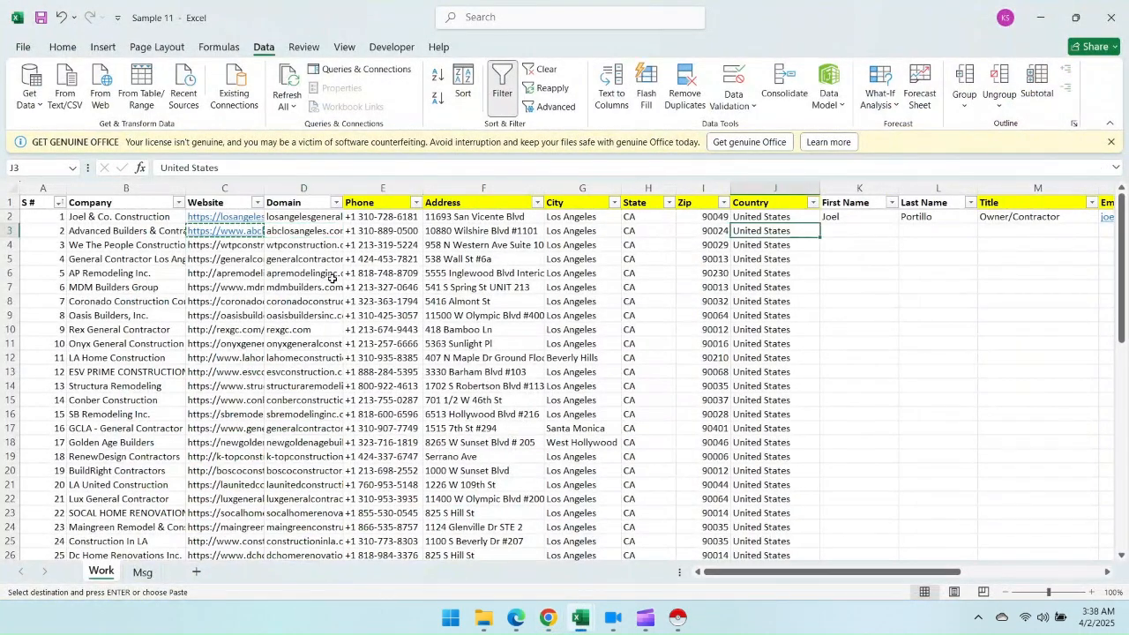
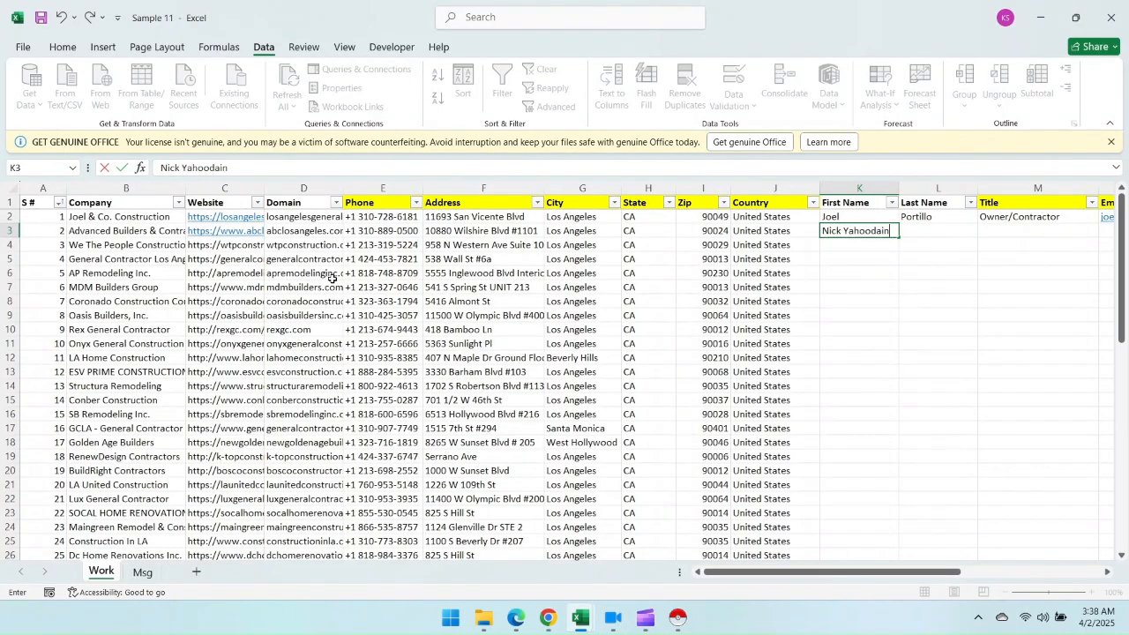
Step: Enter the second contractor owner's full name into row 3's First Name cell, K3
key(Return)
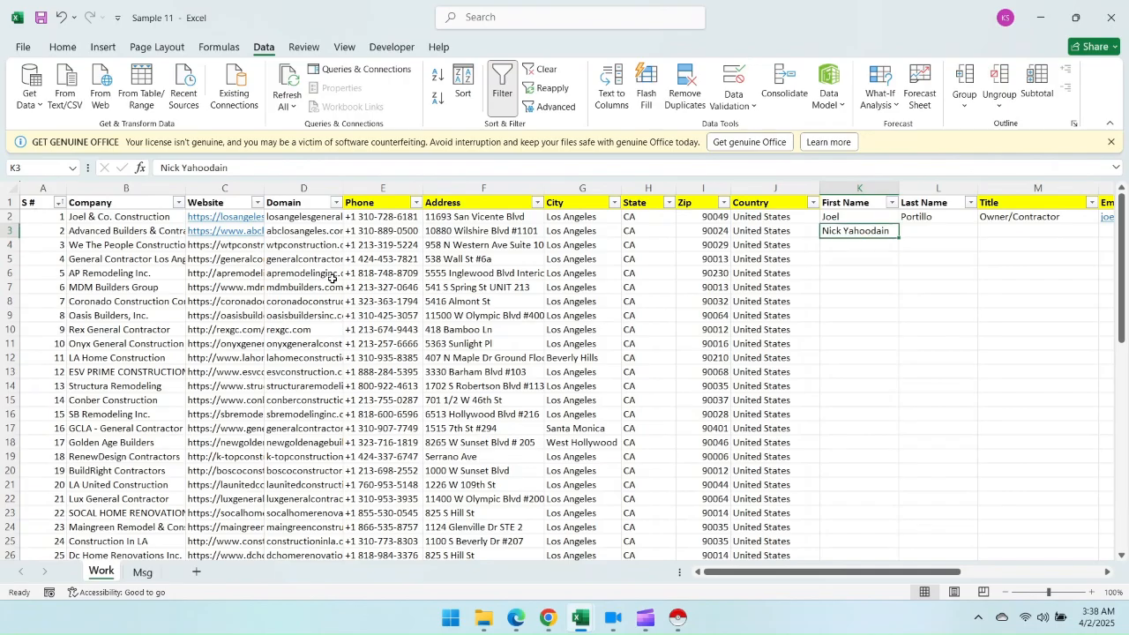
key(alt+Tab)
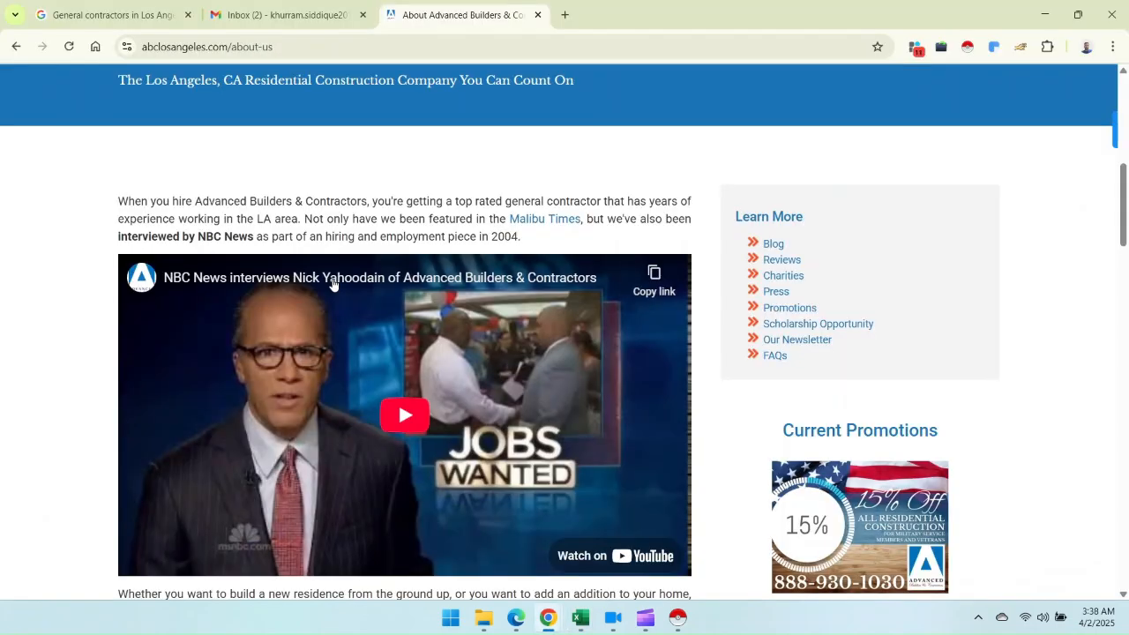
Step: Copy the owner's name from K3 and scroll the About Us page back to the top
key(alt+Tab)
key(ctrl+c)
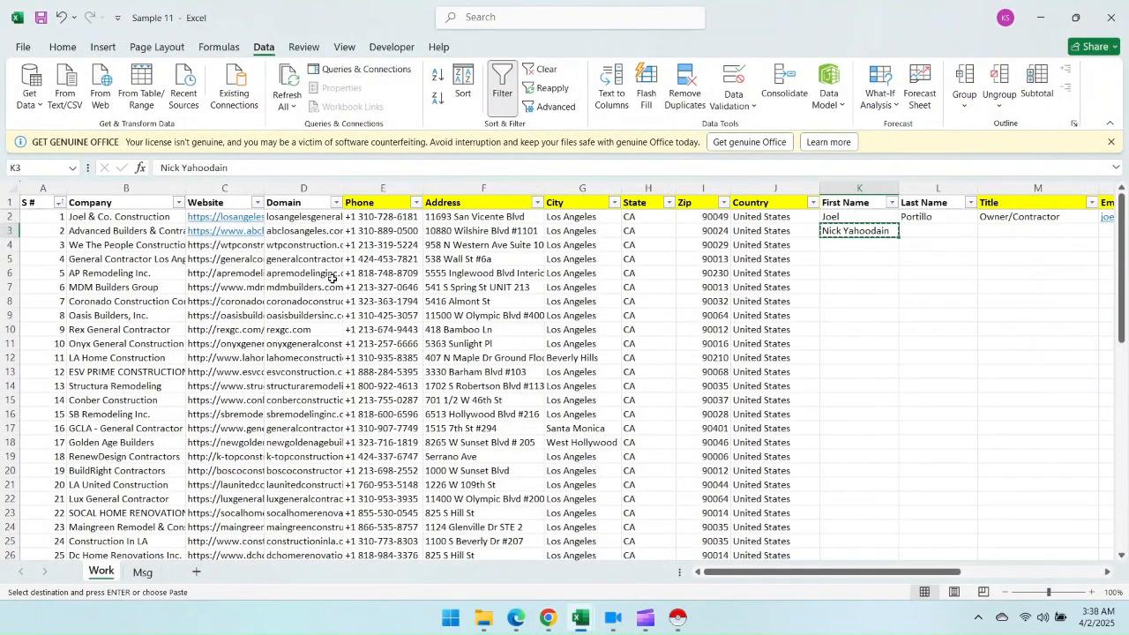
key(Right)
key(Right)
key(alt+Tab)
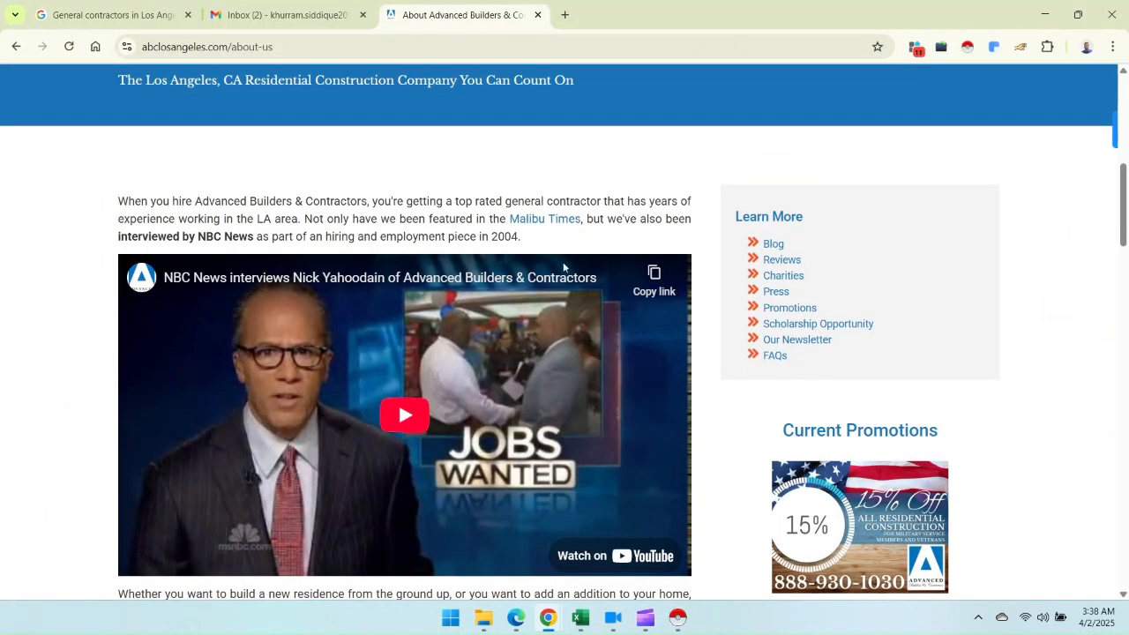
scroll(563, 268, up, 6)
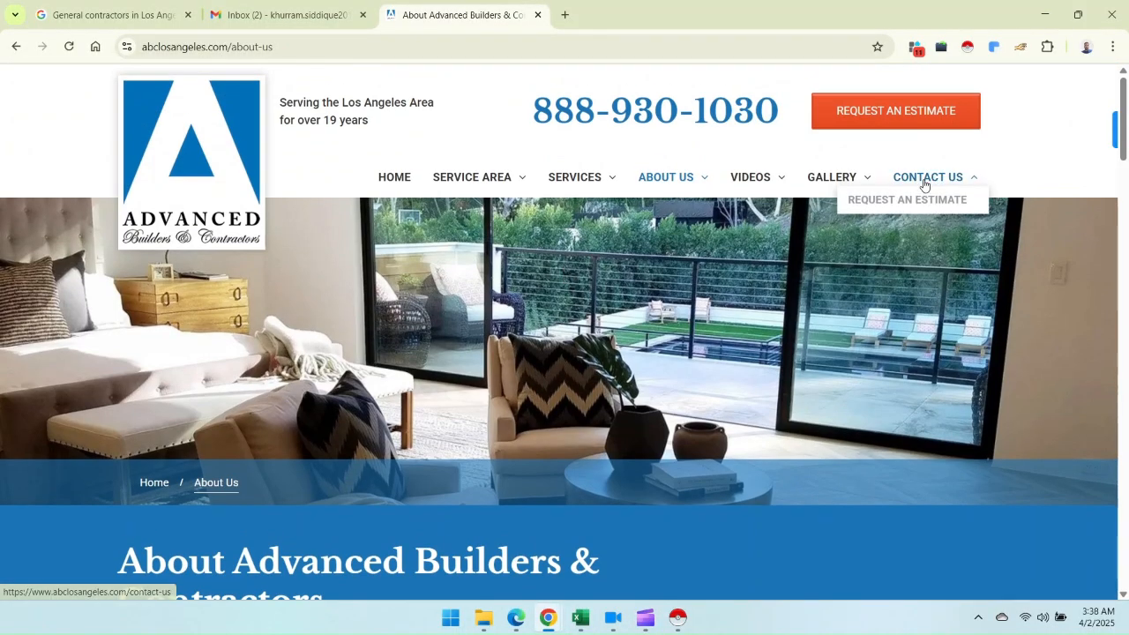
Step: View Advanced Builders & Contractors' Contact Us page with both locations' addresses, phones and email, then start a new tab
click(924, 183)
mouse_move(493, 295)
scroll(493, 294, down, 5)
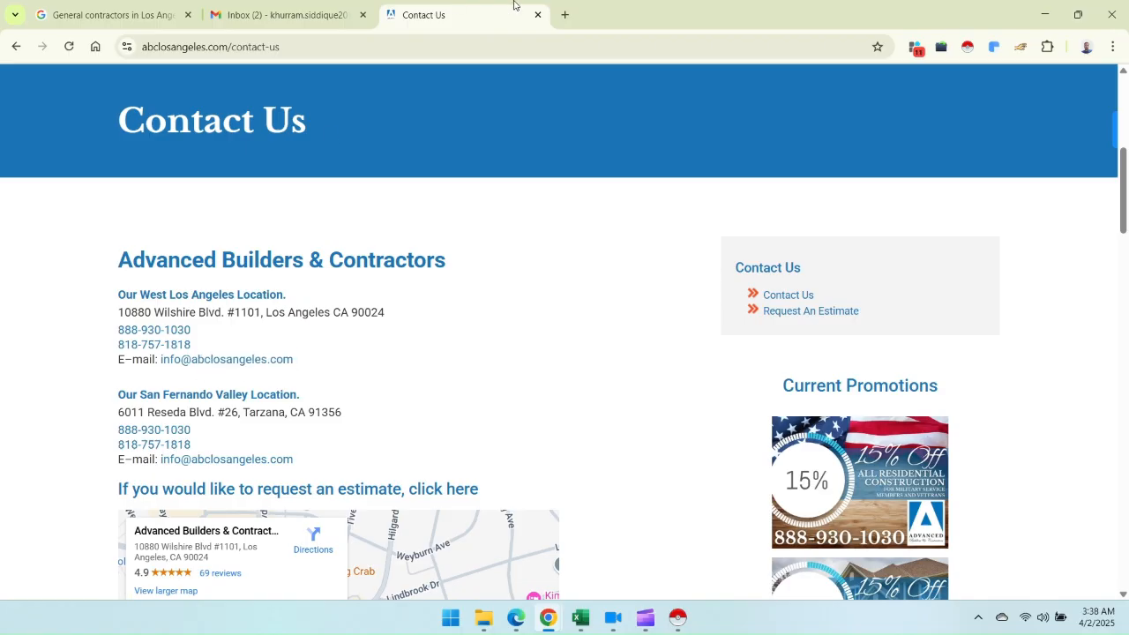
click(563, 18)
Step: Load mailtester.ninja and paste the domain abclosangeles.com from the sheet into its search box
text(m)
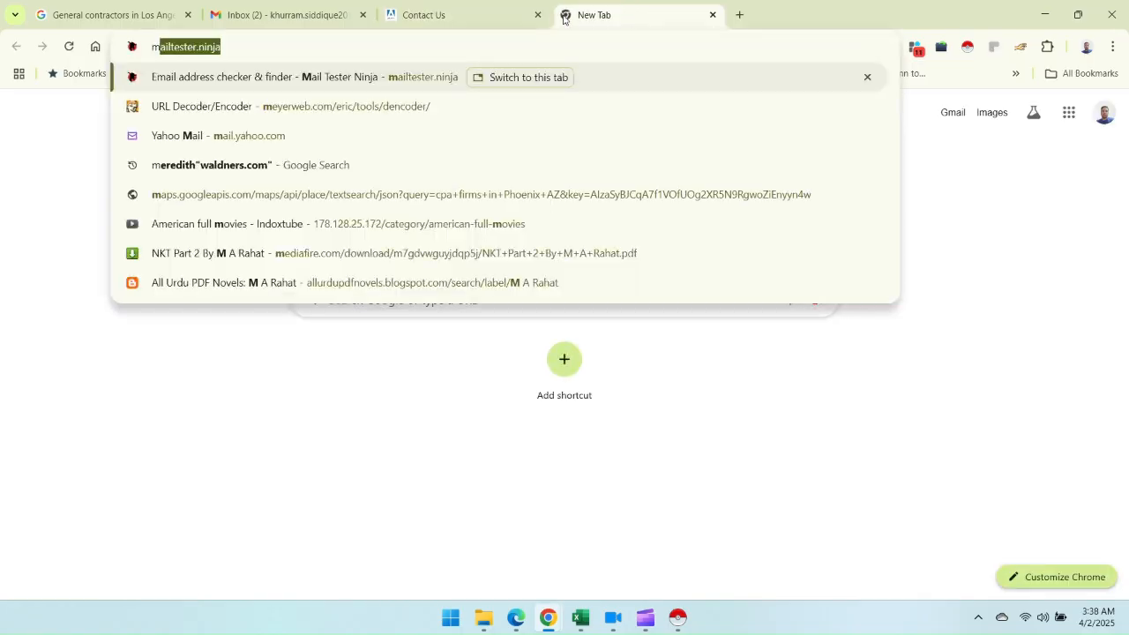
key(alt+Tab)
key(Left)
key(Left)
key(Left)
key(Left)
key(Left)
key(Left)
key(Left)
key(Left)
key(Left)
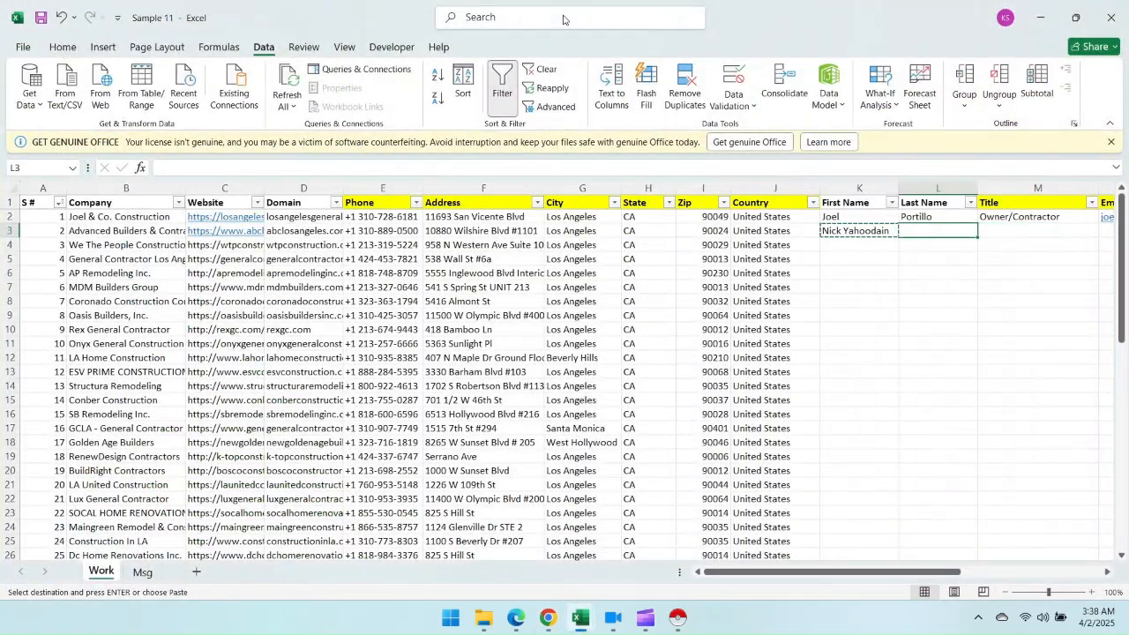
key(ctrl+c)
key(alt+Tab)
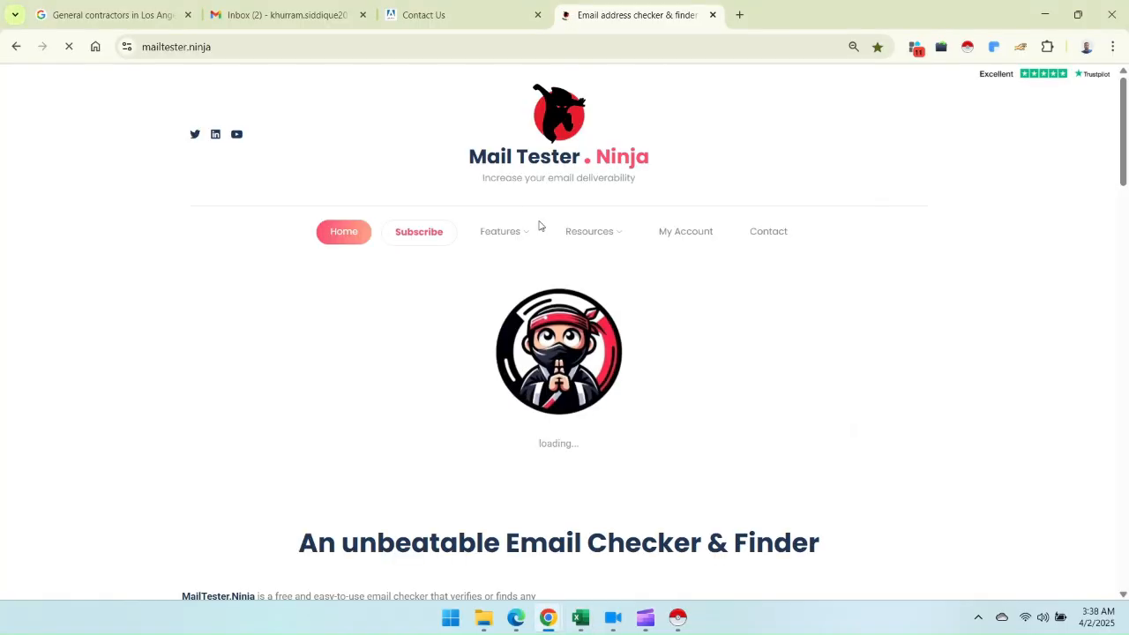
scroll(386, 349, down, 1)
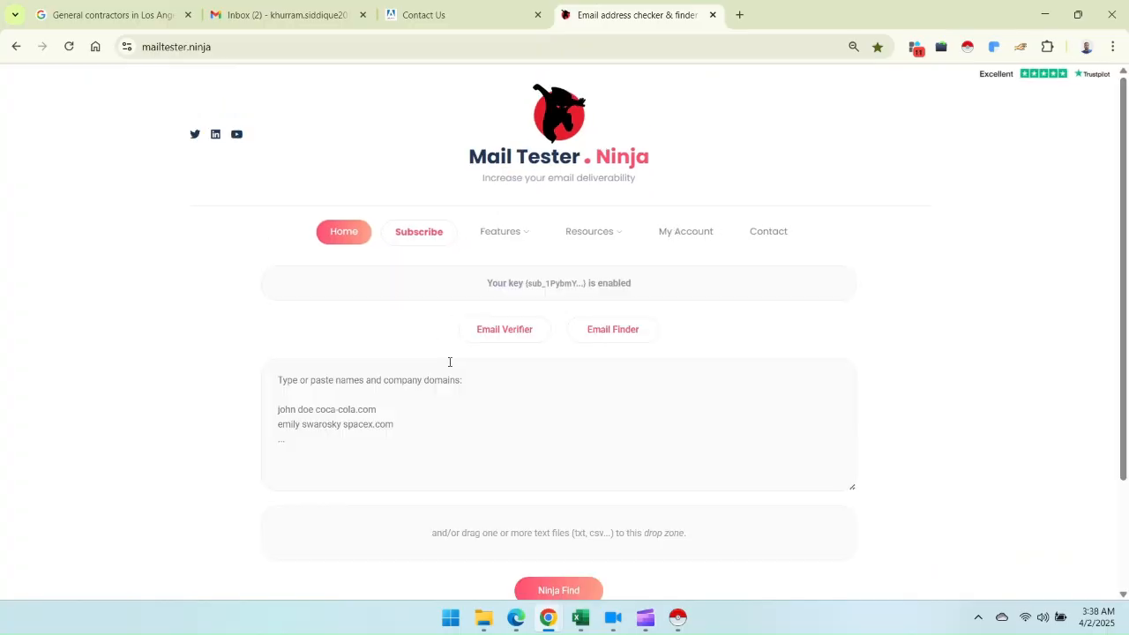
click(445, 370)
key(ctrl+v)
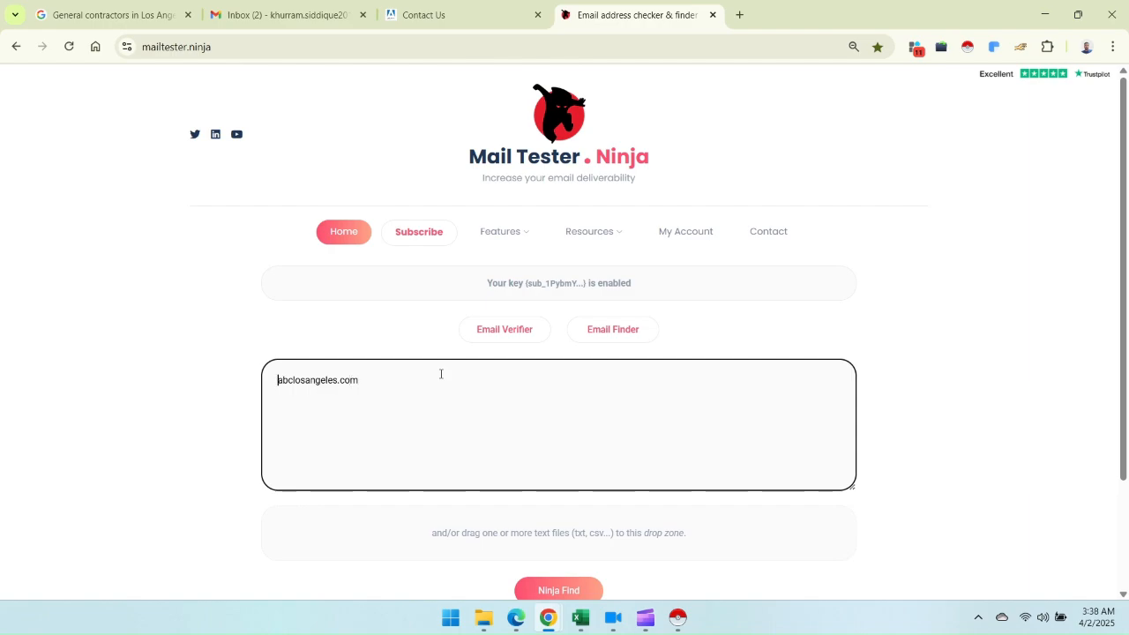
Step: Add the owner's name from K3 before the domain and run Ninja Find
key(alt+Tab)
key(Right)
key(Right)
key(Right)
key(Right)
key(Right)
key(Right)
key(Right)
key(F2)
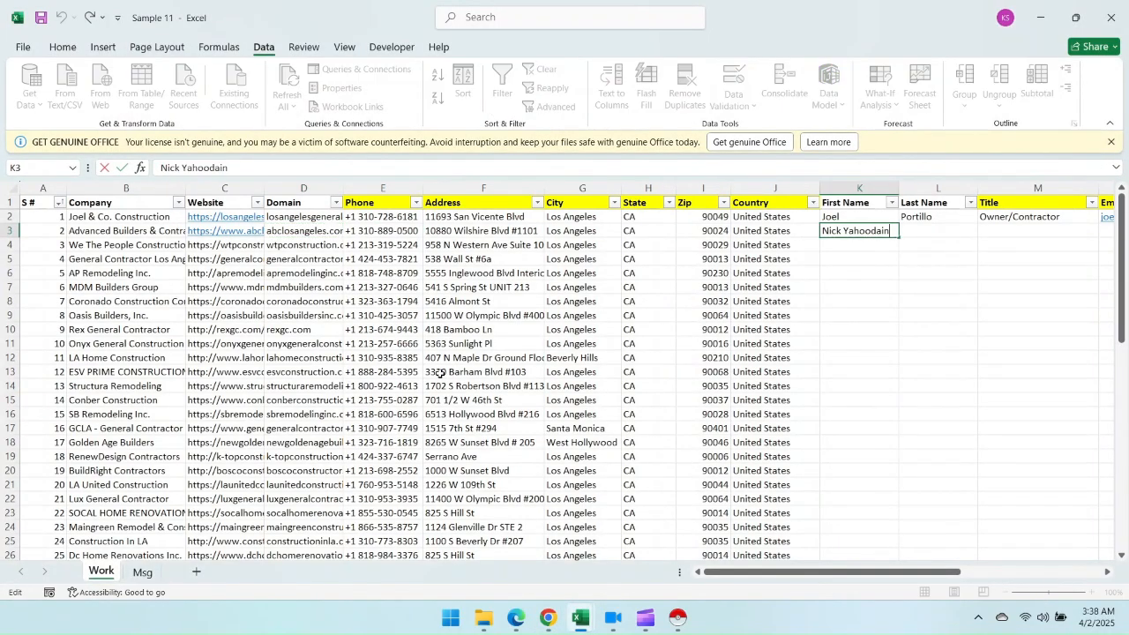
key(ctrl+shift+Left)
key(ctrl+shift+Left)
key(ctrl+c)
key(alt+Tab)
key(ctrl+v)
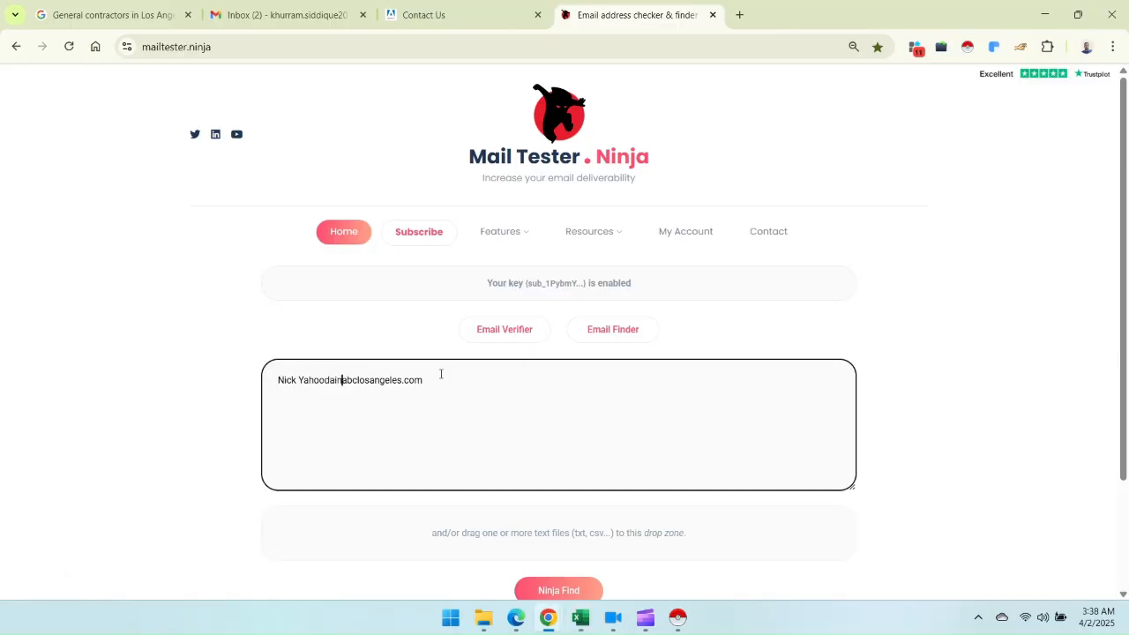
click(557, 589)
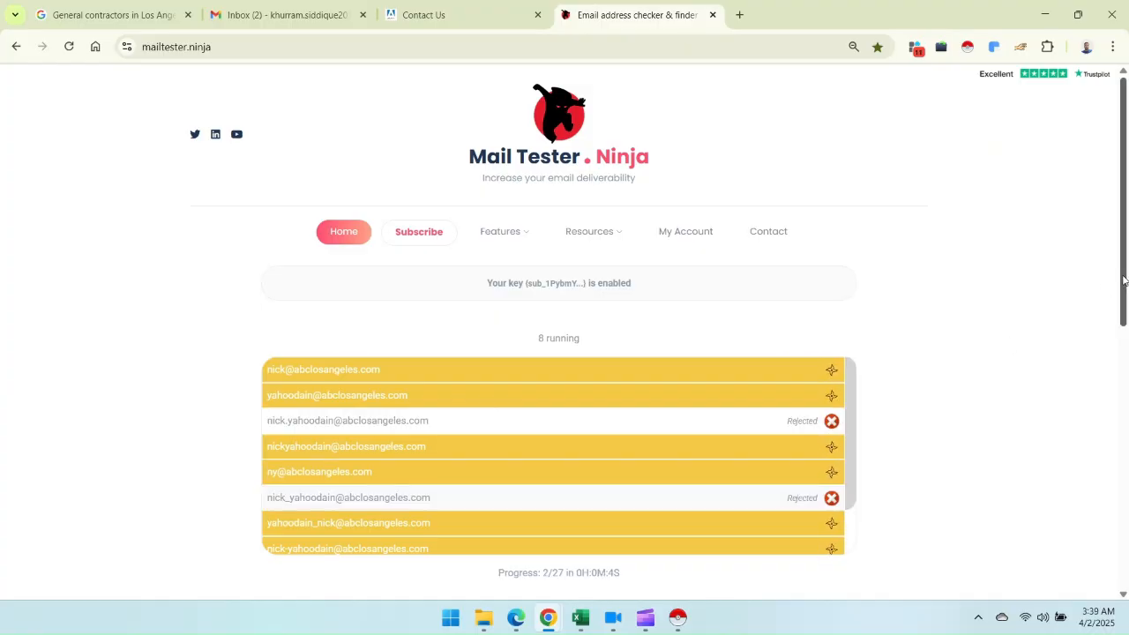
scroll(1123, 281, down, 2)
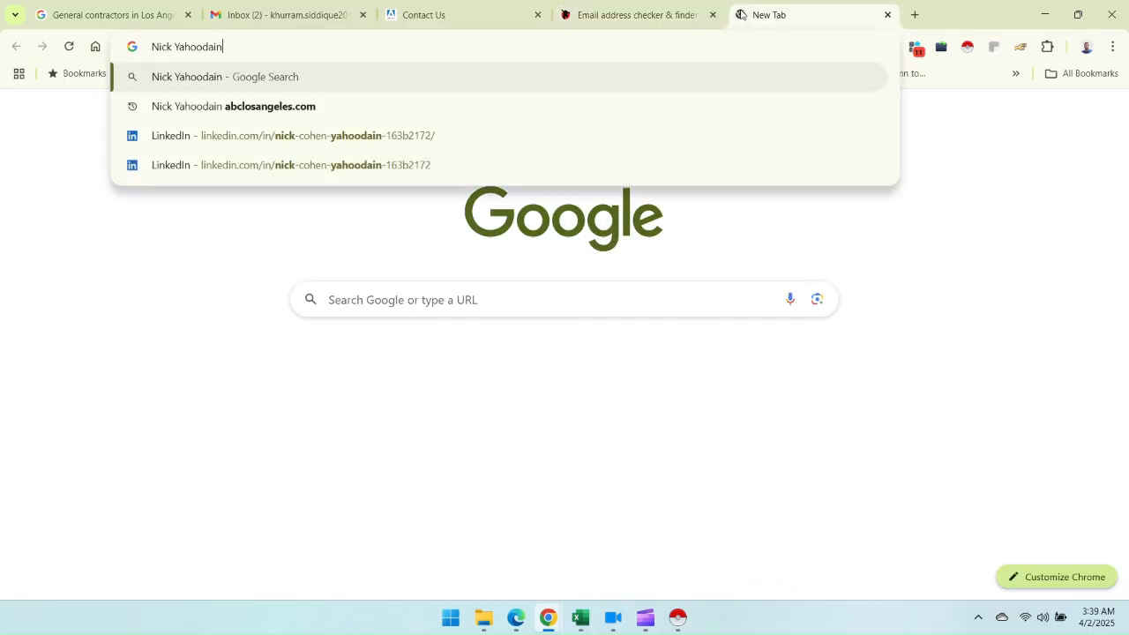
Step: Google the owner's name from K3 together with abclosangeles.com in a new tab
key(alt+Tab)
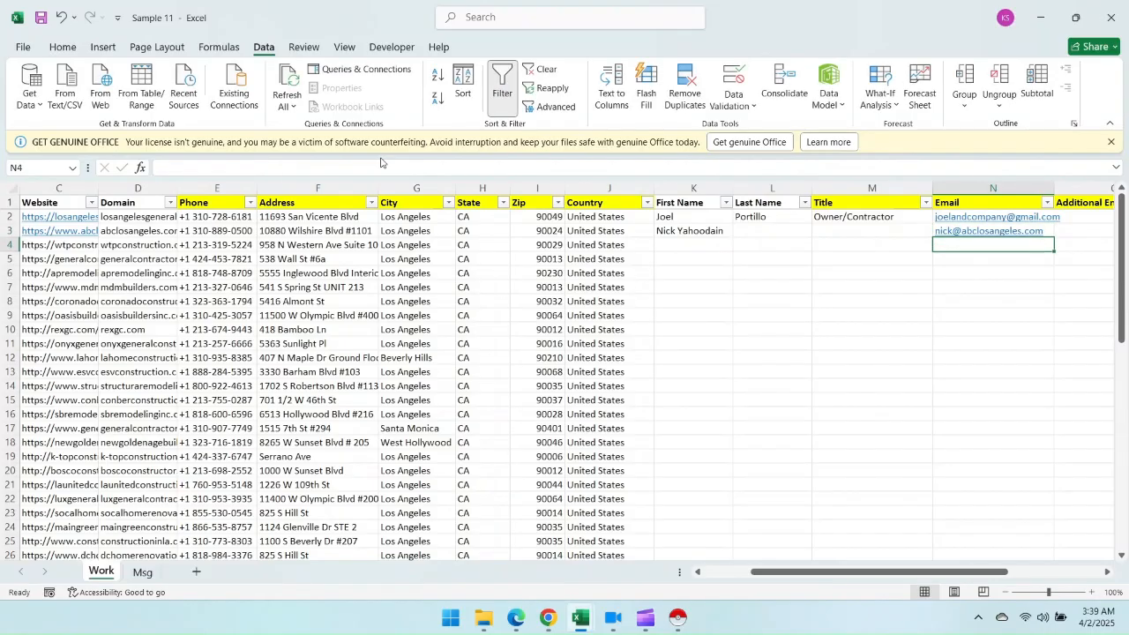
key(Left)
key(Left)
key(Left)
key(ctrl+c)
key(alt+Tab)
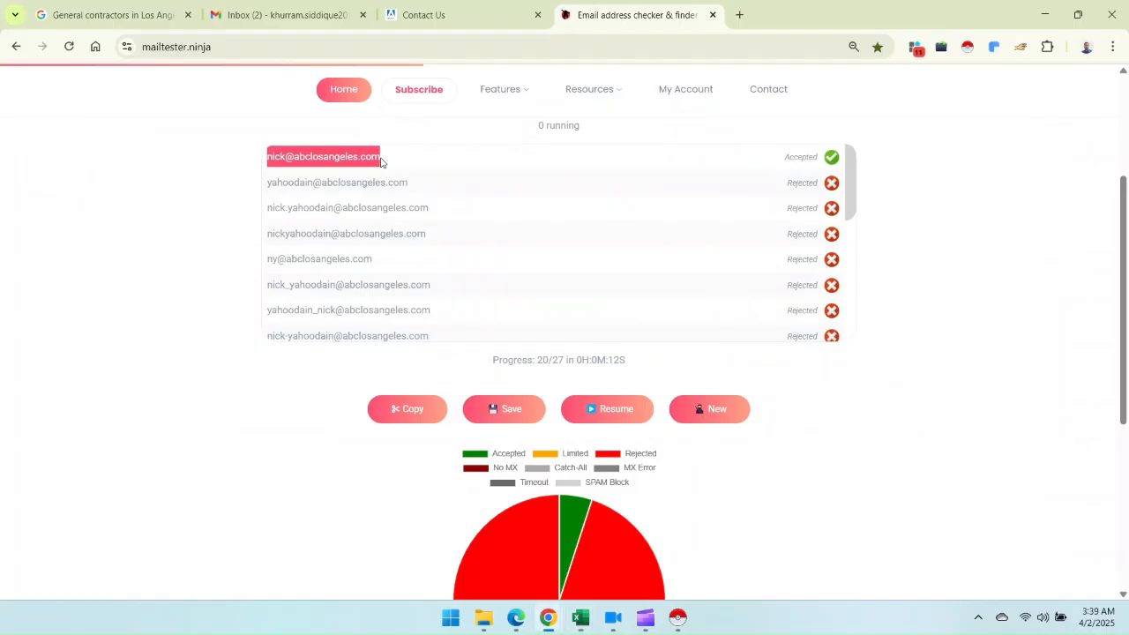
click(739, 14)
key(ctrl+v)
text(abclosangeles.com)
key(Return)
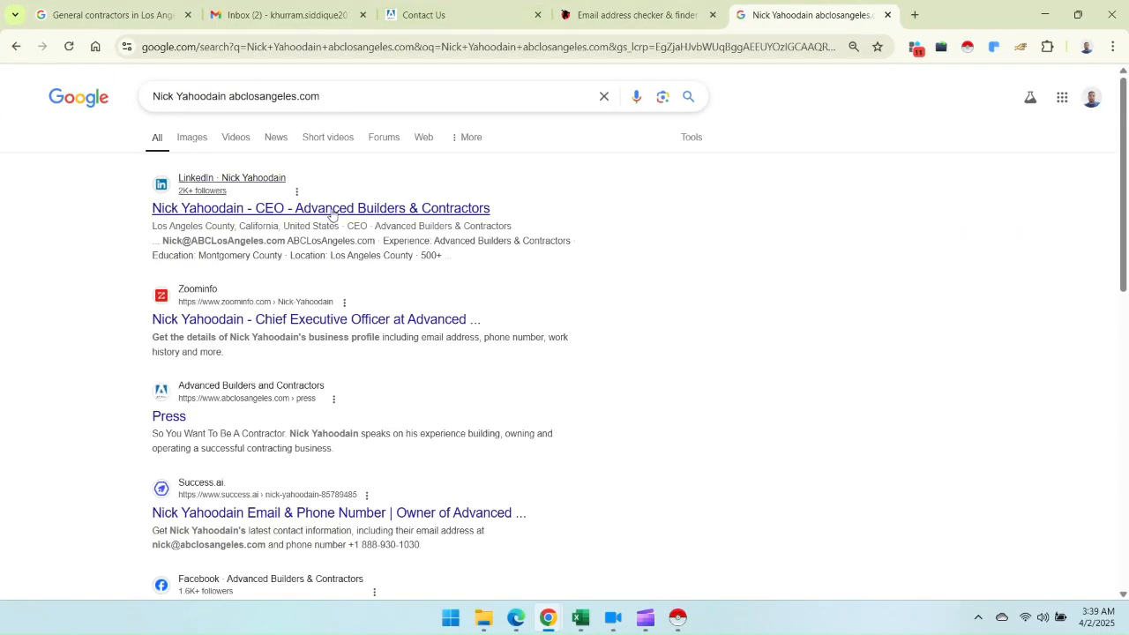
Step: Copy the link to the owner's LinkedIn CEO profile from the search results
right_click(330, 215)
click(405, 322)
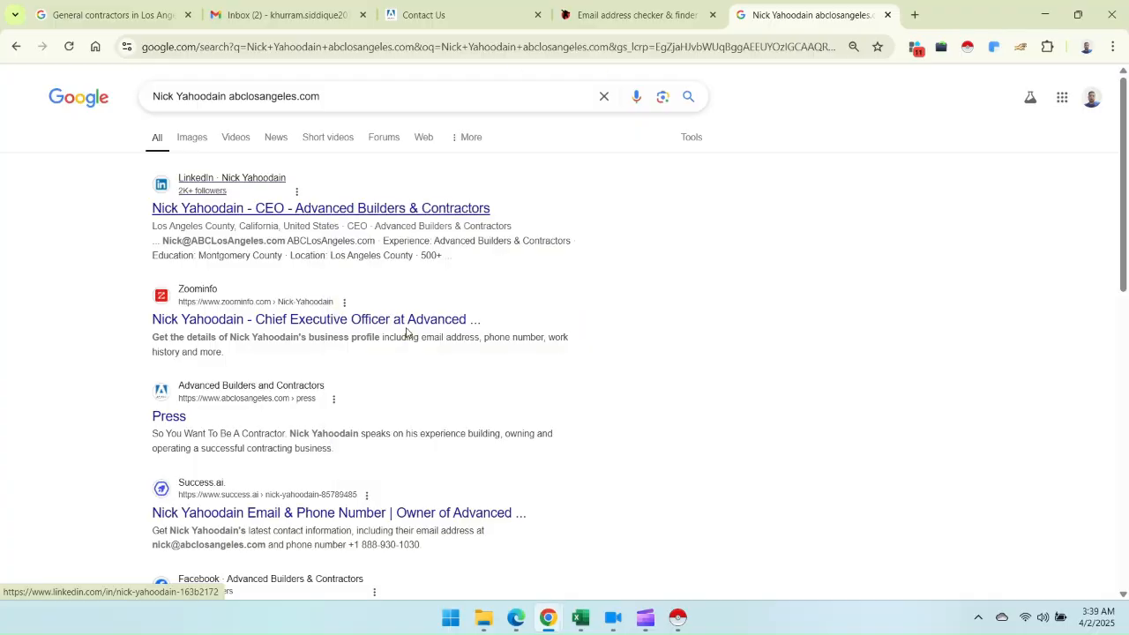
key(alt+Tab)
key(Right)
key(Right)
key(Right)
key(Right)
key(Right)
key(Right)
key(Right)
key(Right)
key(Right)
key(Right)
key(Right)
key(Right)
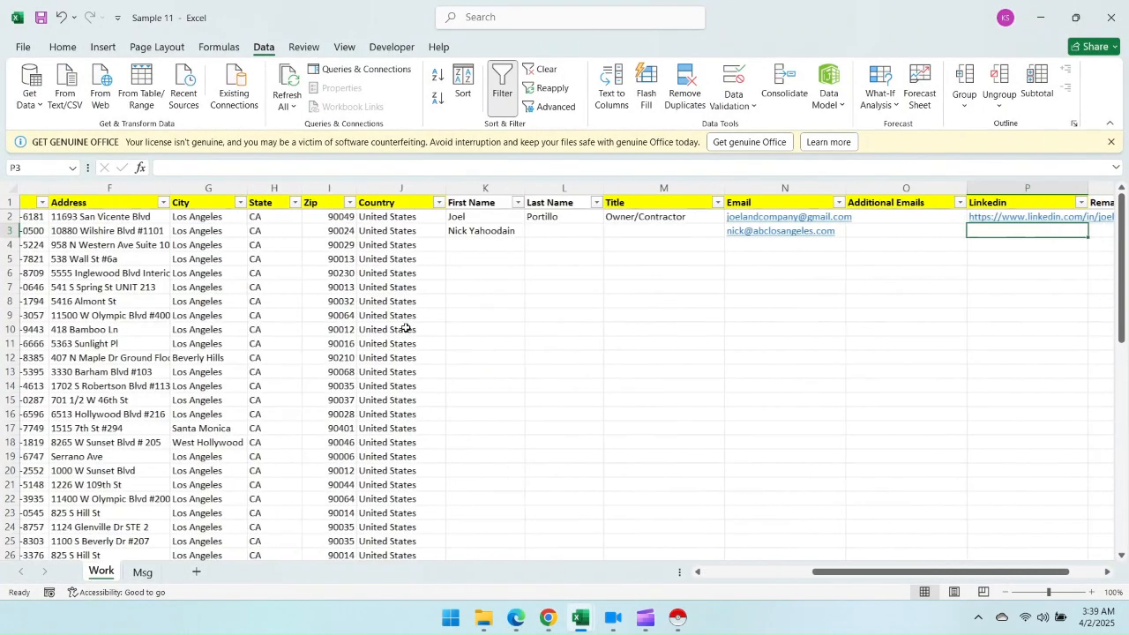
Step: Paste the owner's LinkedIn profile URL into P3
key(F2)
key(ctrl+v)
key(ctrl+Return)
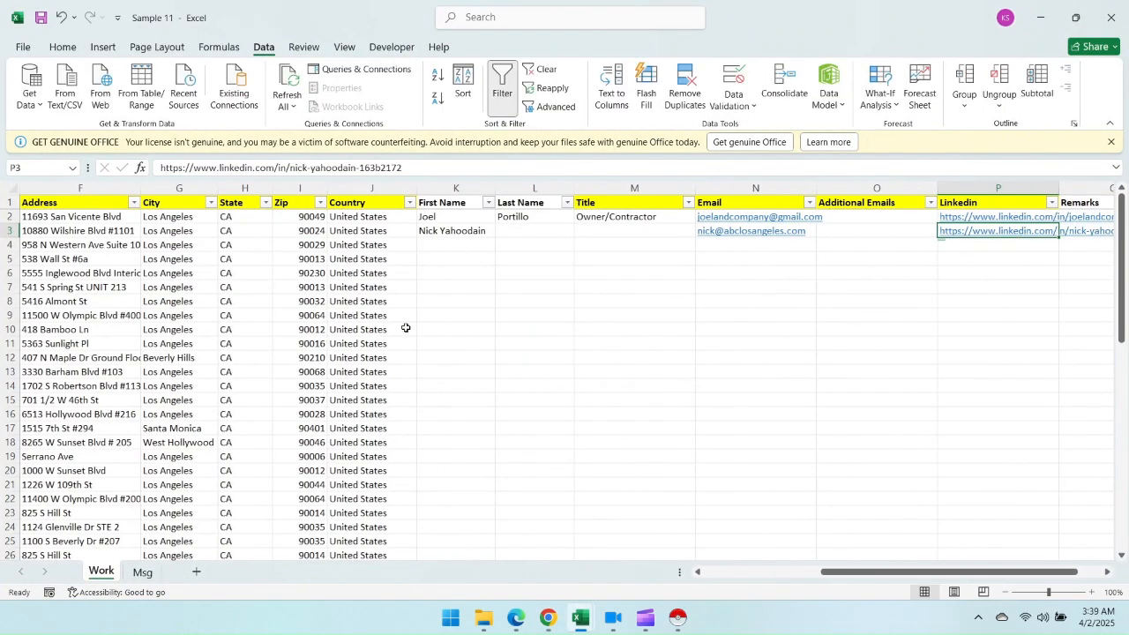
Step: Split the owner's name, keeping the first name in K3 and moving the surname to L3
key(Left)
key(Left)
key(Left)
key(Left)
key(Left)
key(F2)
key(ctrl+shift+Left)
key(ctrl+x)
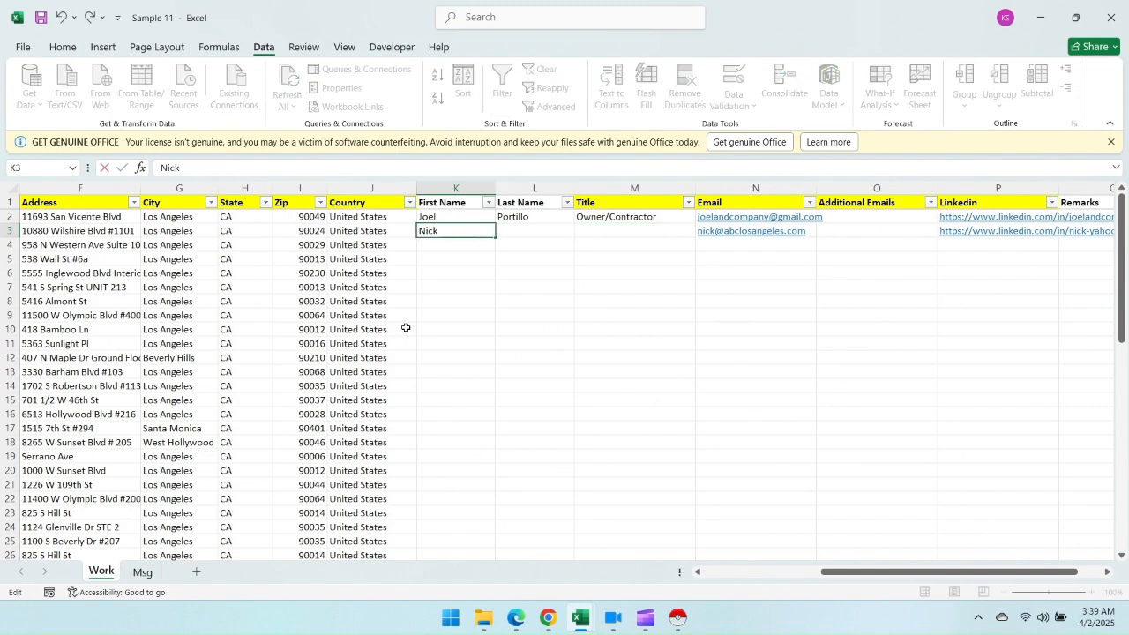
key(Return)
key(Up)
key(Right)
key(ctrl+v)
key(Right)
Step: Enter the title CEO in M3
key(alt+Tab)
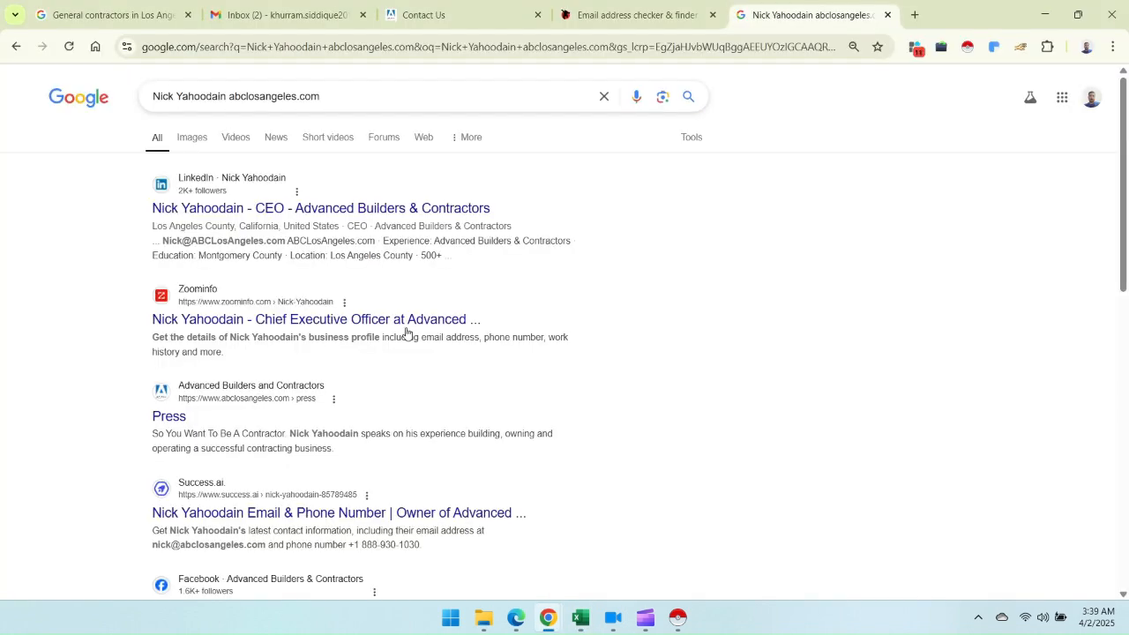
key(alt+Tab)
text(CEO)
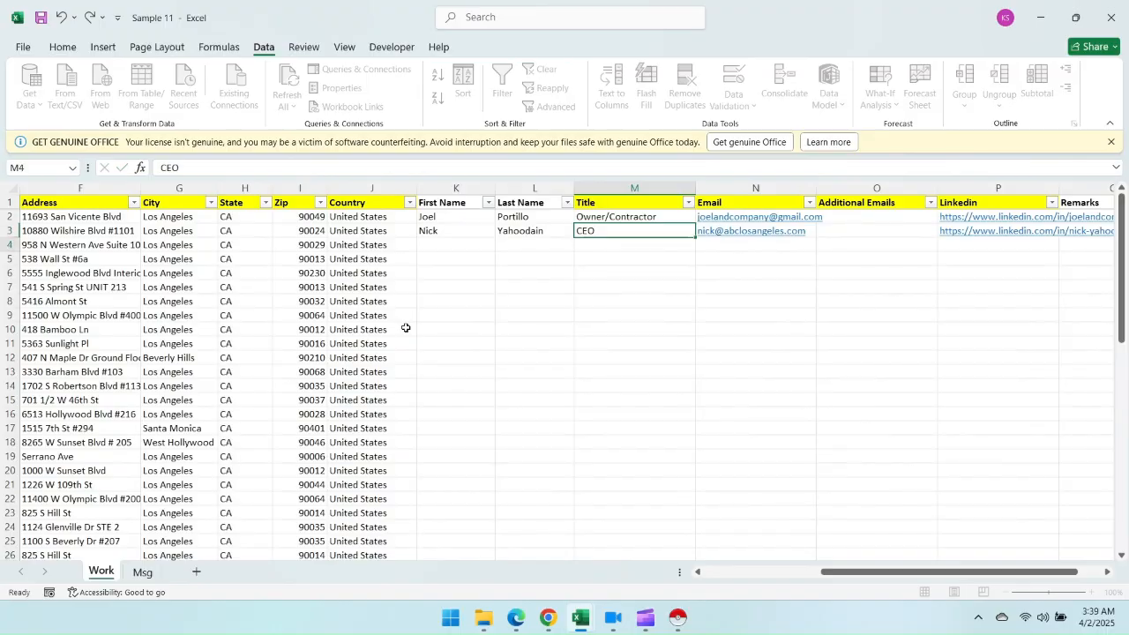
key(ctrl+Return)
key(Left)
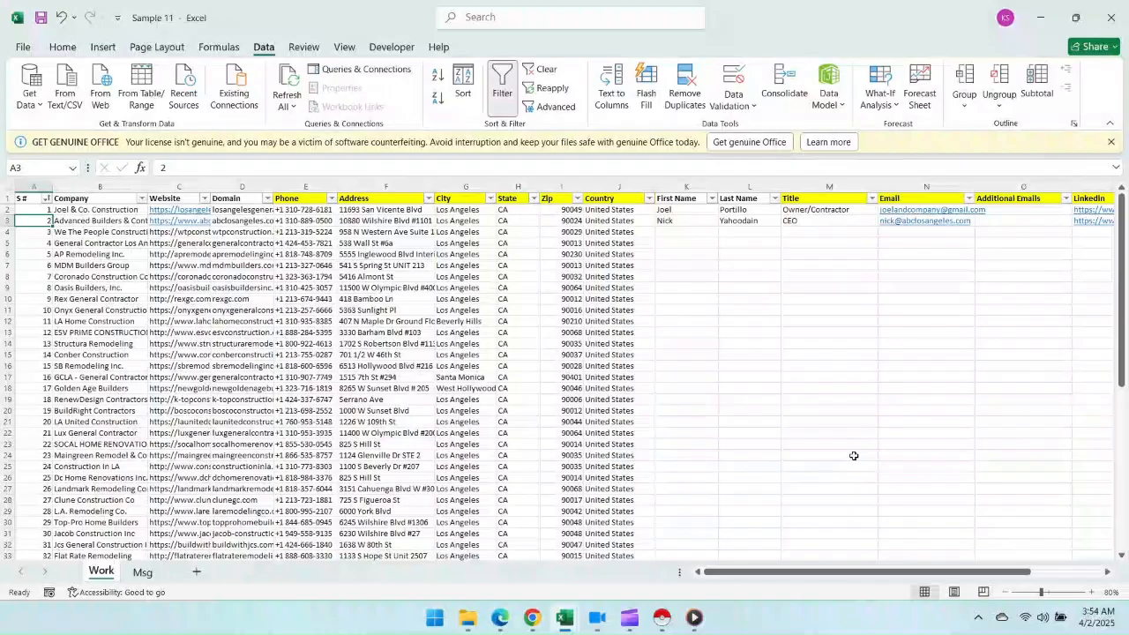
key(alt+Tab)
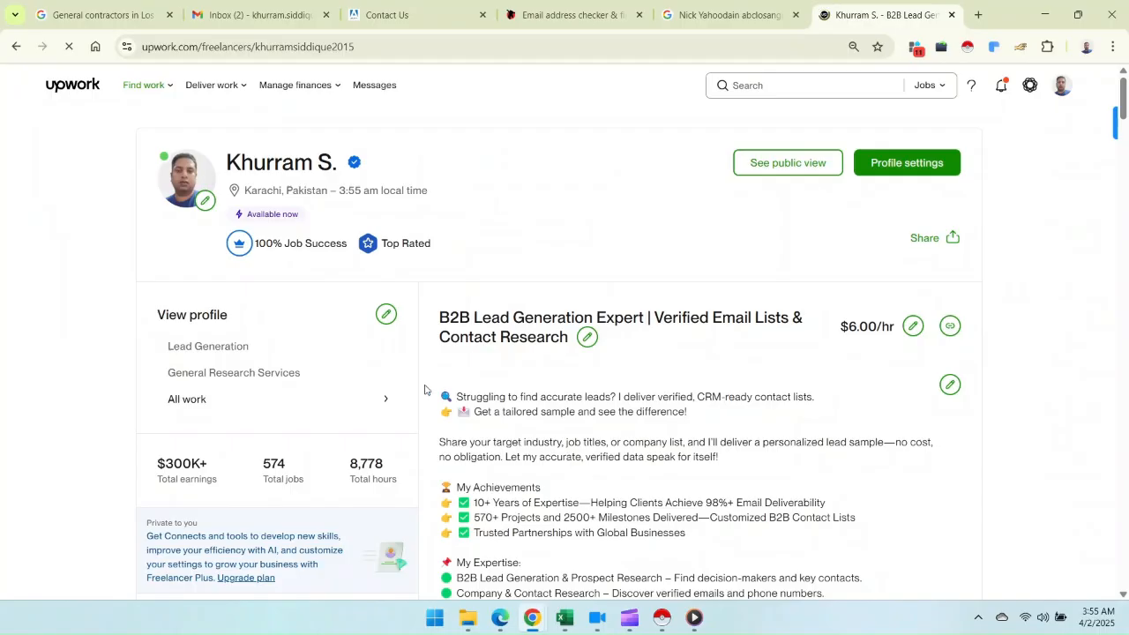
Step: Select the Upwork overview paragraph 'Share your target industry…' offering a free personalized lead sample
scroll(422, 389, down, 1)
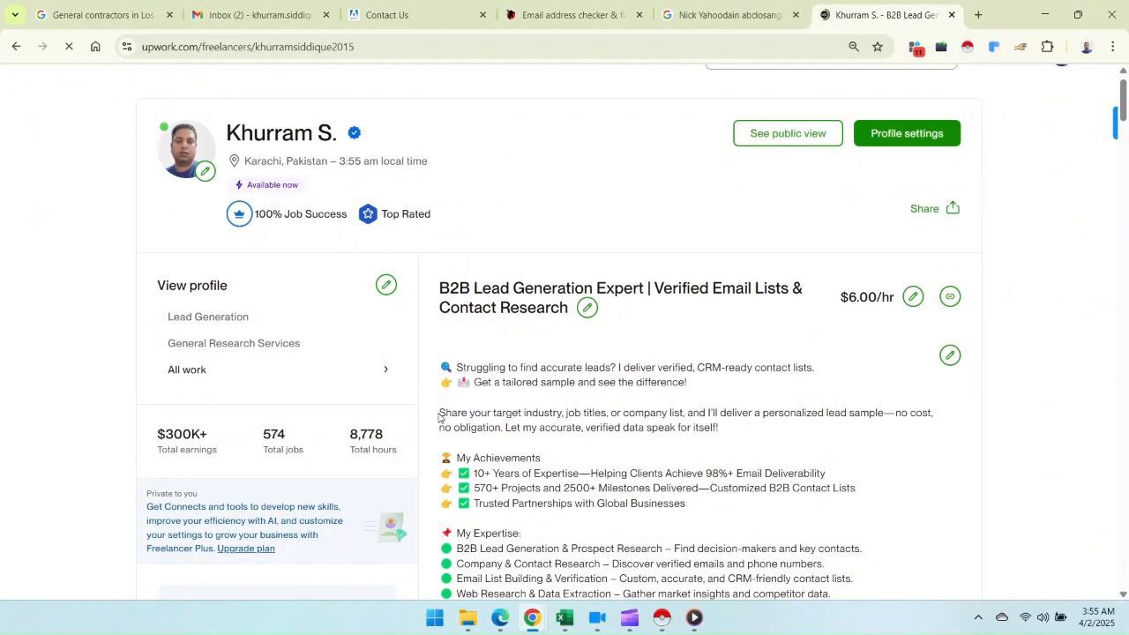
drag(441, 418, 727, 435)
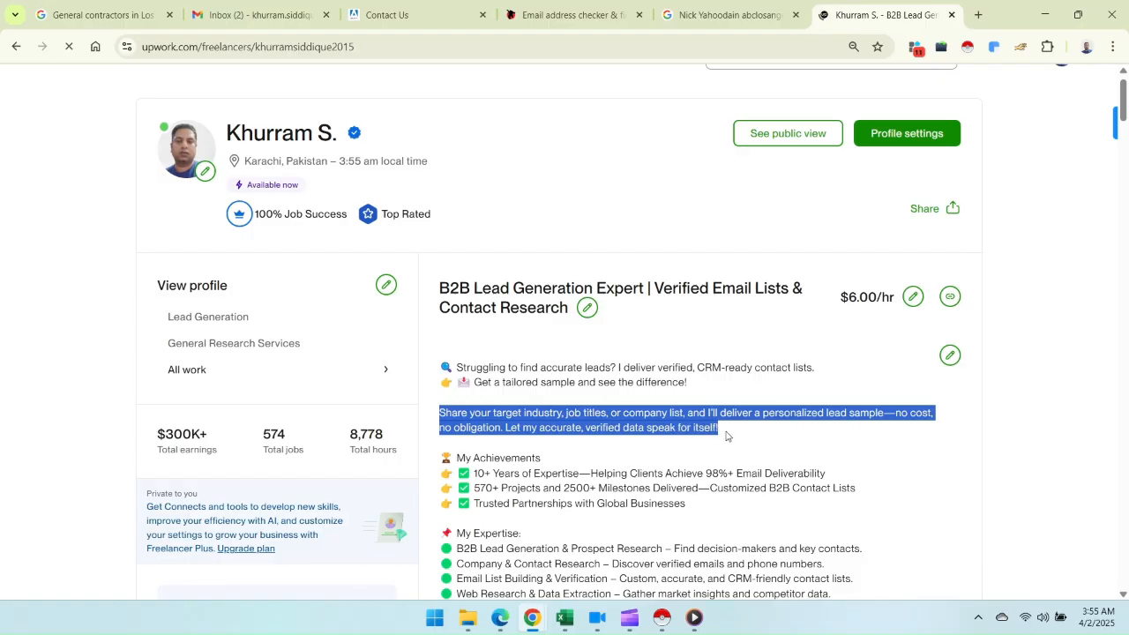